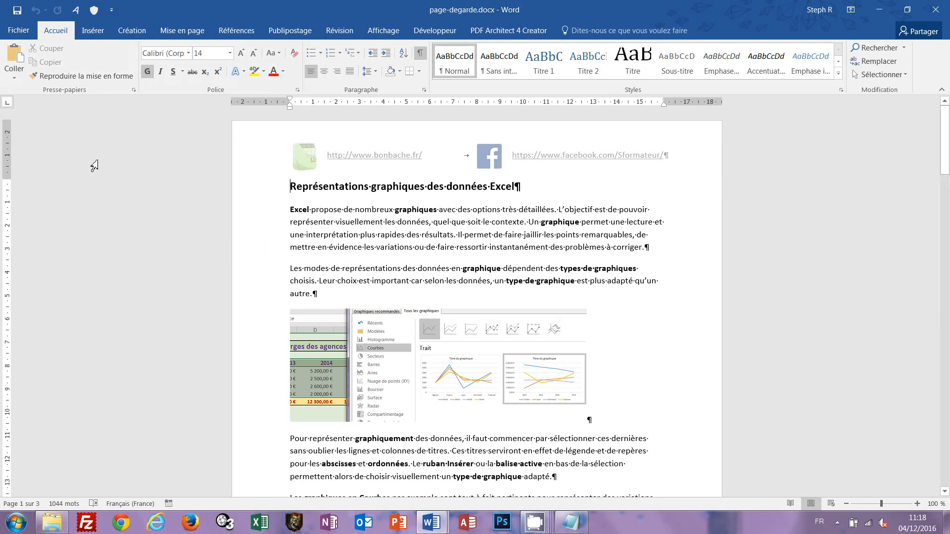
Step: Browse the gallery of built-in cover pages from start to end, and close it without inserting one
left_click(94, 30)
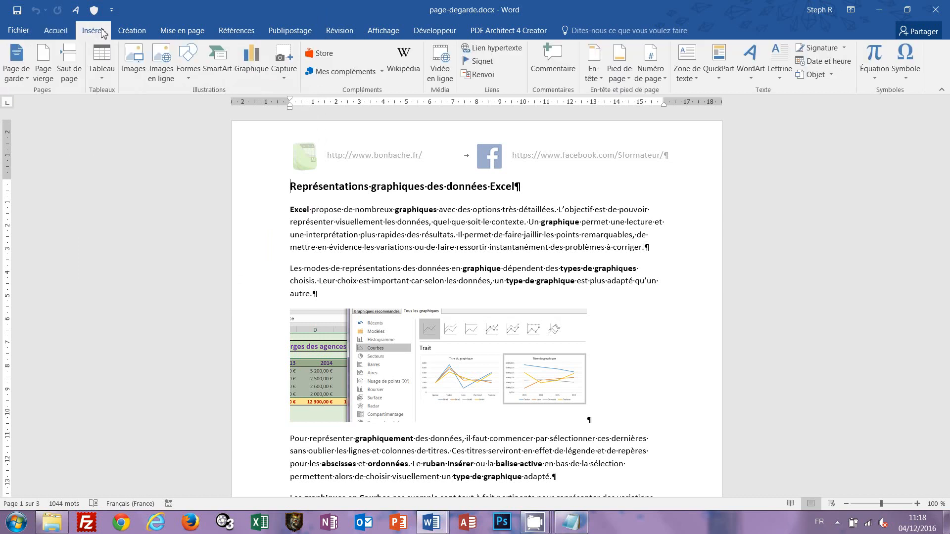
left_click(28, 79)
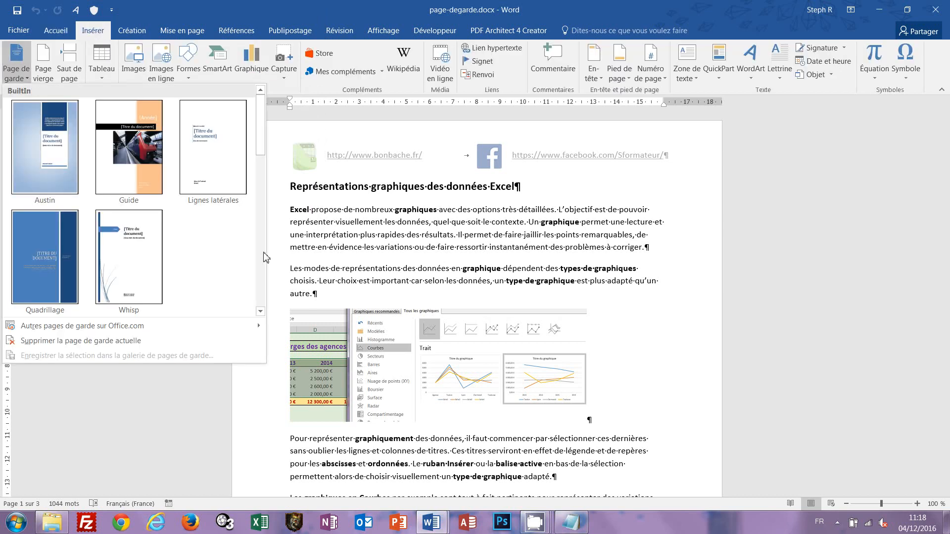
scroll(262, 262, "down", 1)
scroll(262, 269, "down", 2)
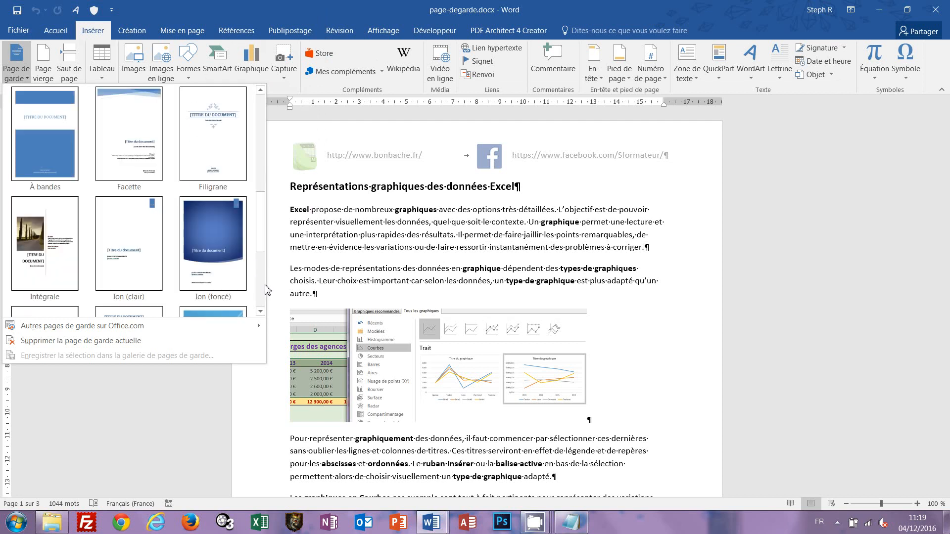
scroll(265, 287, "down", 1)
left_click_drag(263, 261, 264, 282)
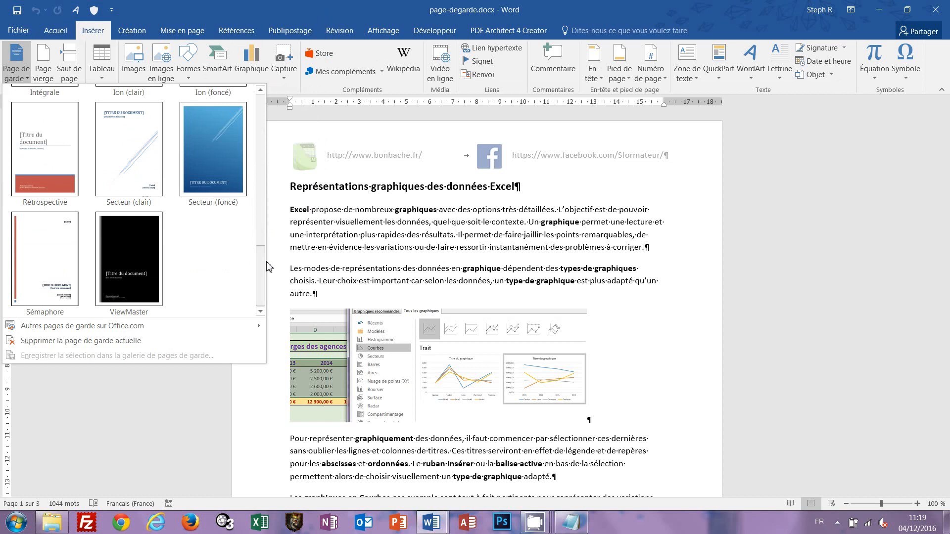
scroll(266, 113, "up", 1)
scroll(266, 113, "up", 3)
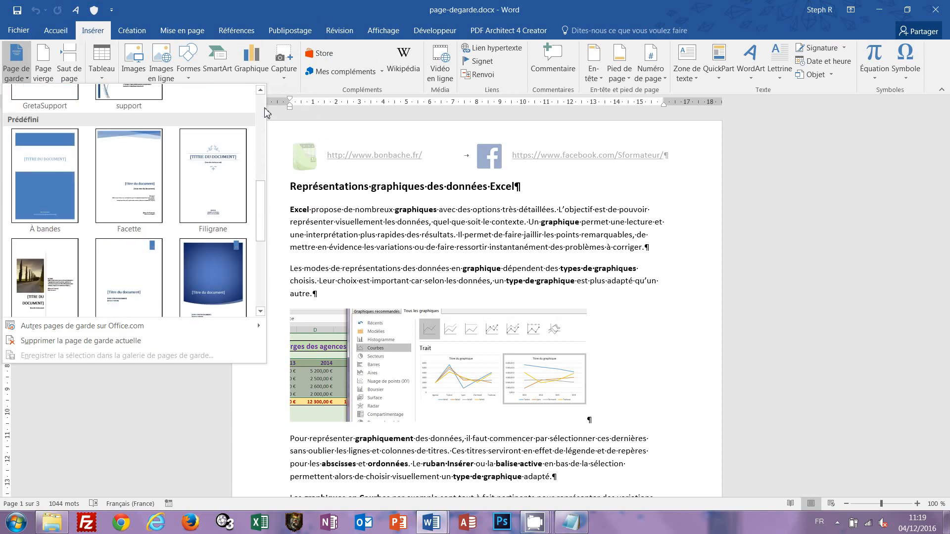
scroll(265, 105, "up", 4)
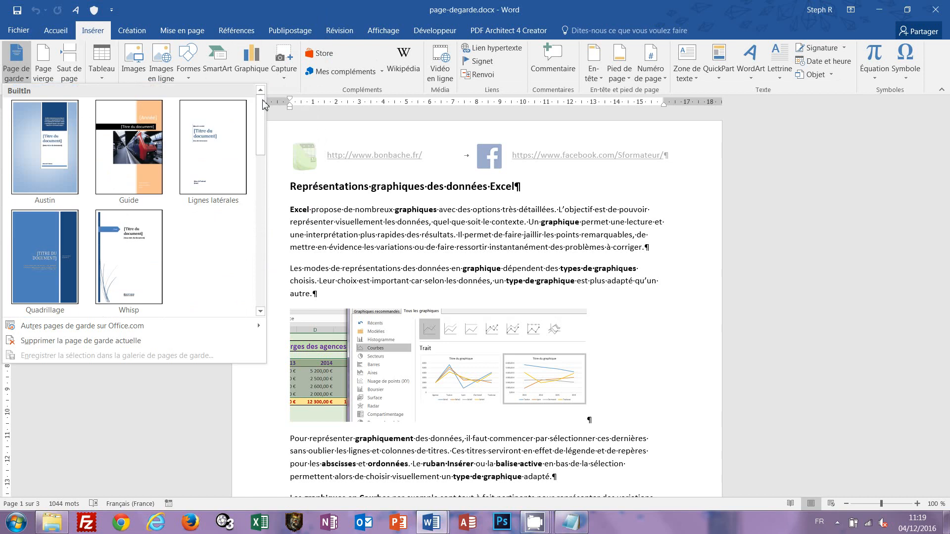
left_click(327, 225)
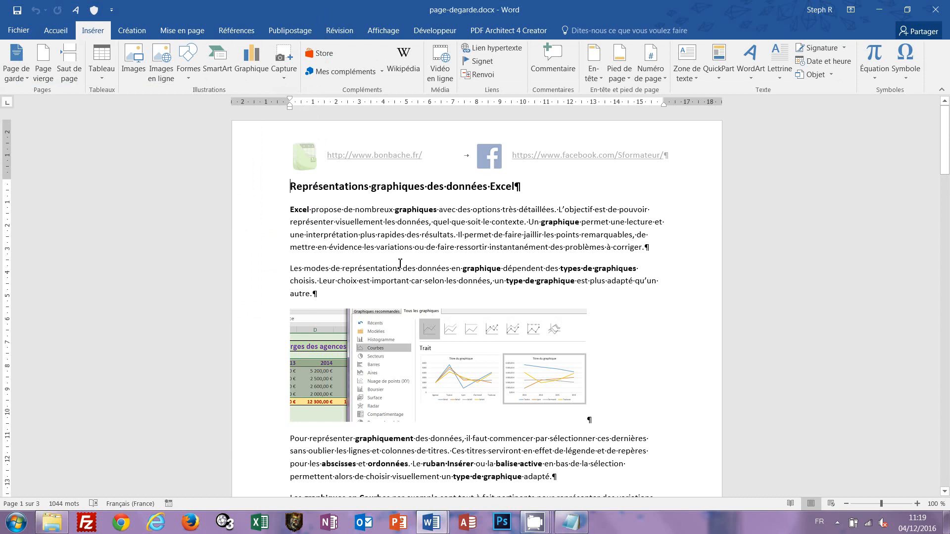
Step: Switch to Document22 and copy the entire contents of its cover page
mouse_move(432, 522)
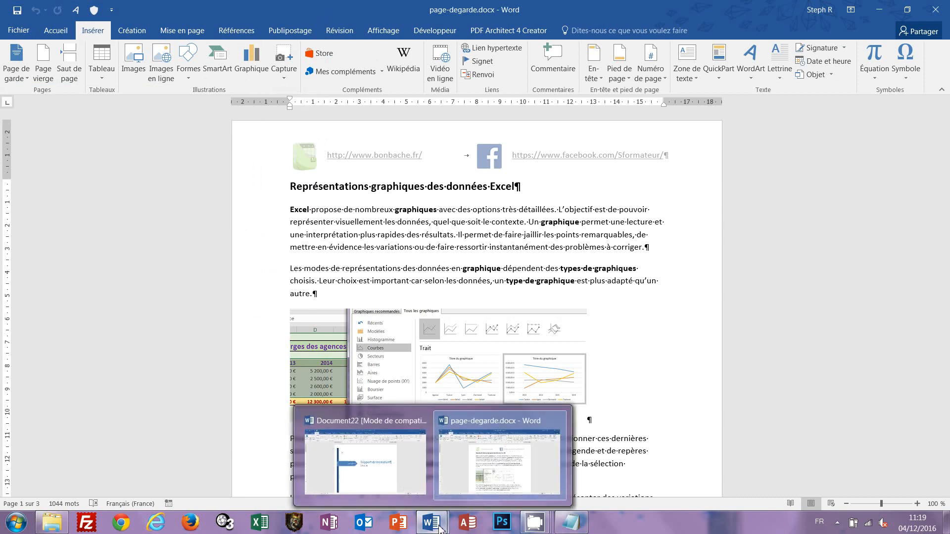
left_click(390, 470)
scroll(538, 341, "down", 7)
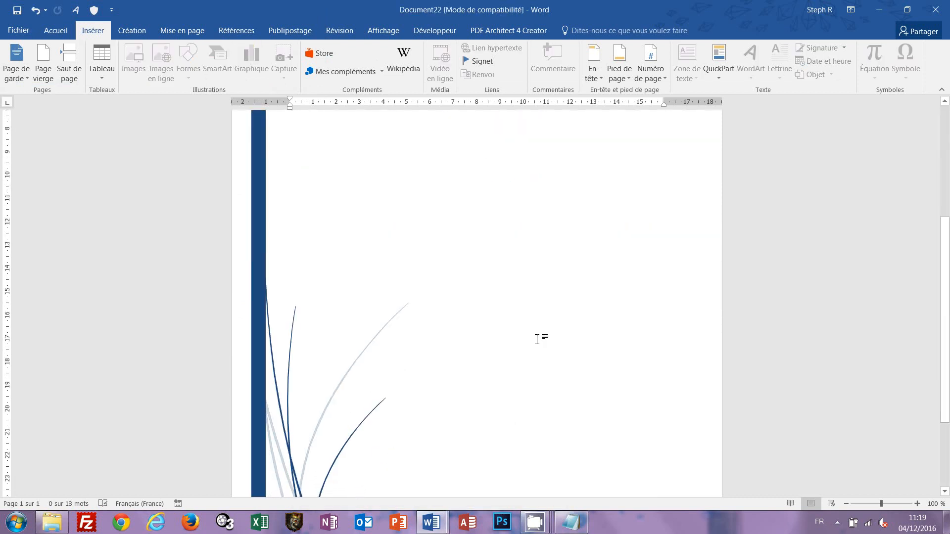
scroll(539, 340, "up", 8)
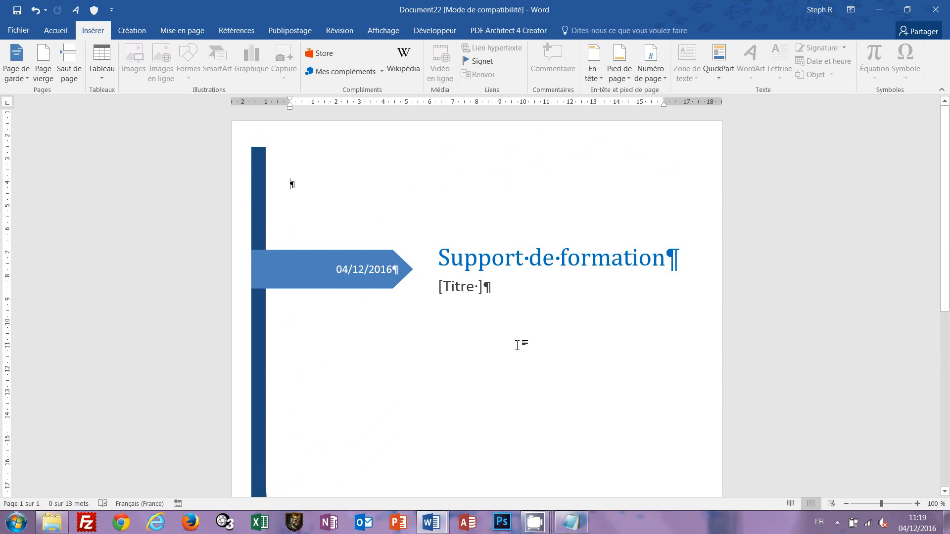
key("ctrl+a")
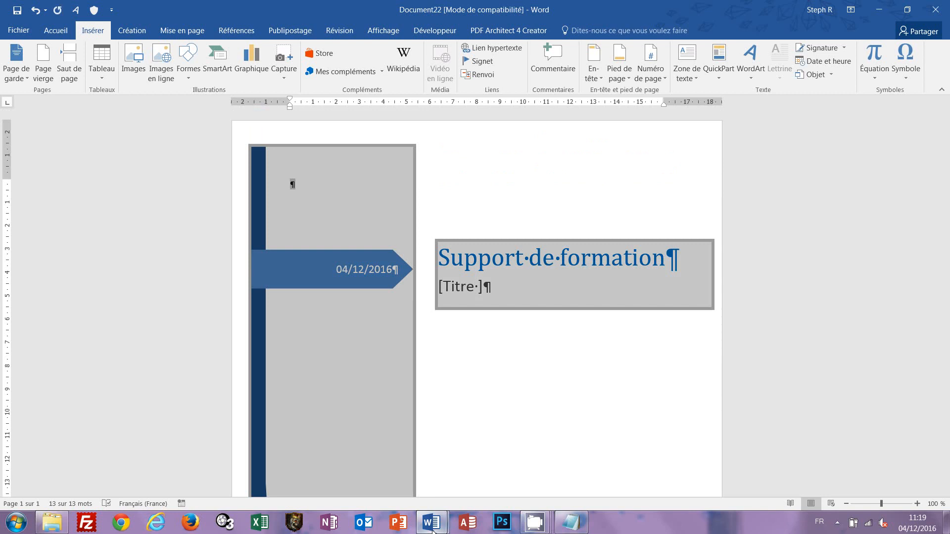
Step: Return to page-degarde.docx and insert a page break before the heading "Représentations graphiques des données Excel"
mouse_move(433, 530)
left_click(497, 463)
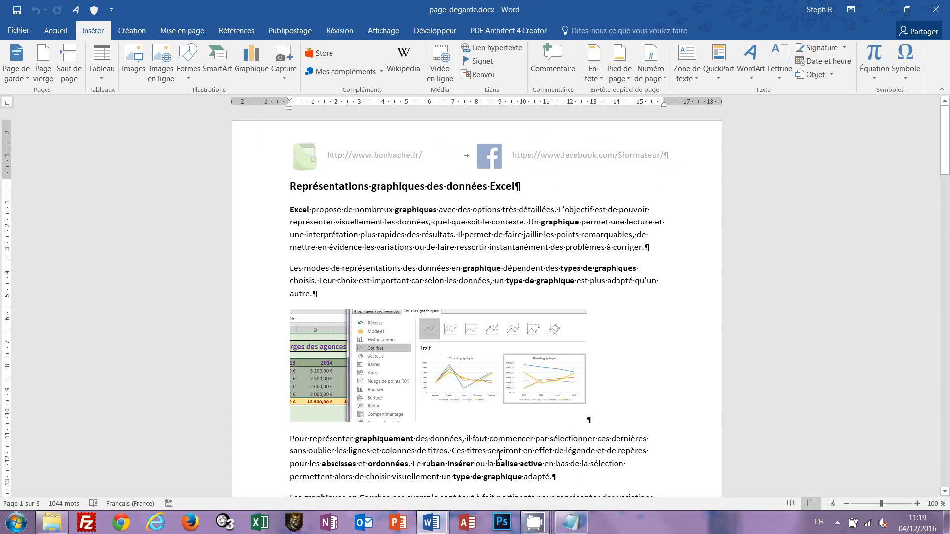
left_click(290, 186)
key("ctrl+Return")
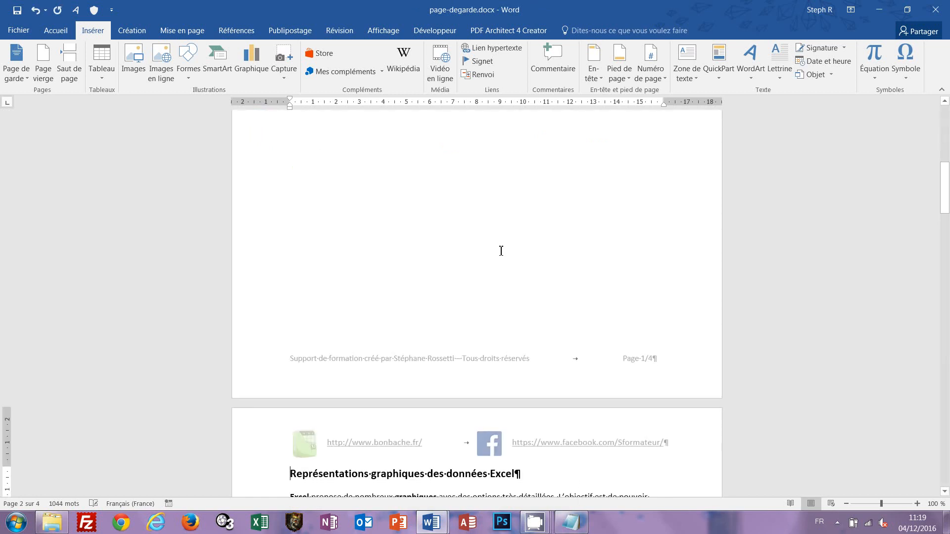
Step: Paste the copied cover page at the start of the blank first page, before the page break
scroll(491, 371, "down", 1)
scroll(490, 371, "down", 6)
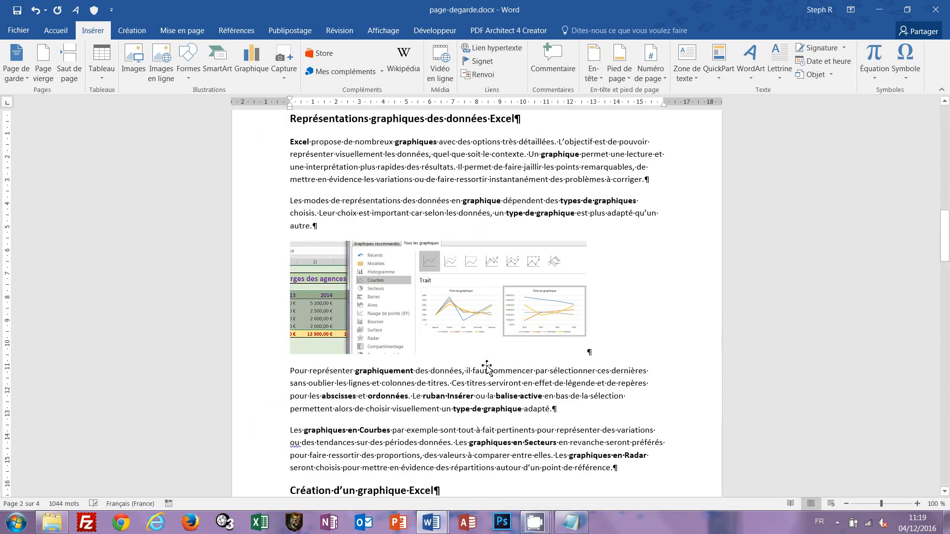
scroll(490, 368, "up", 5)
scroll(490, 366, "up", 7)
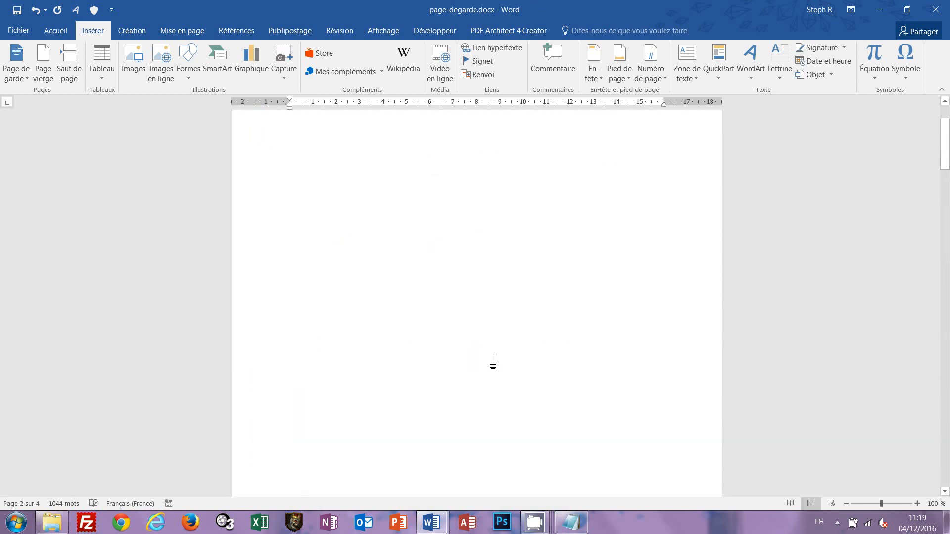
left_click(291, 188)
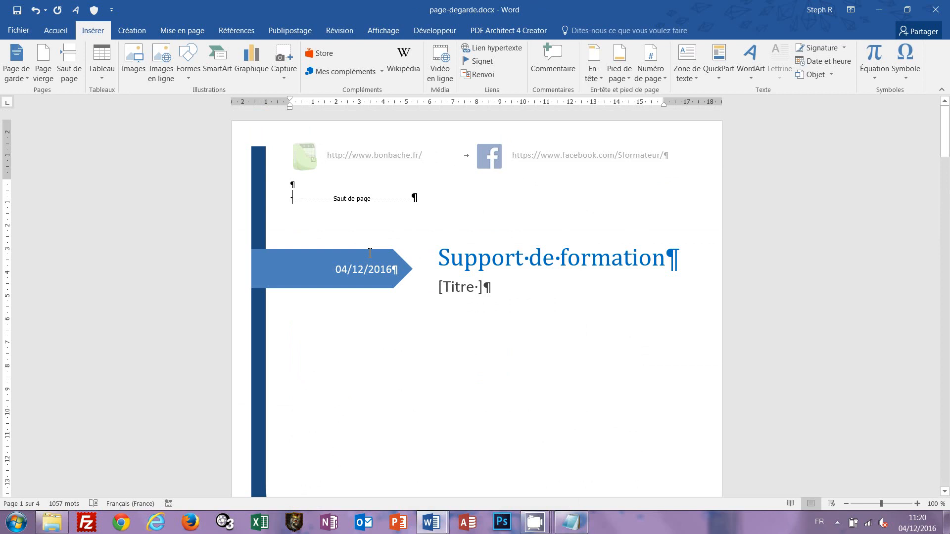
Step: Check the headers and footers of the cover page and the following pages in the print preview, and return to the document
key("ctrl+p")
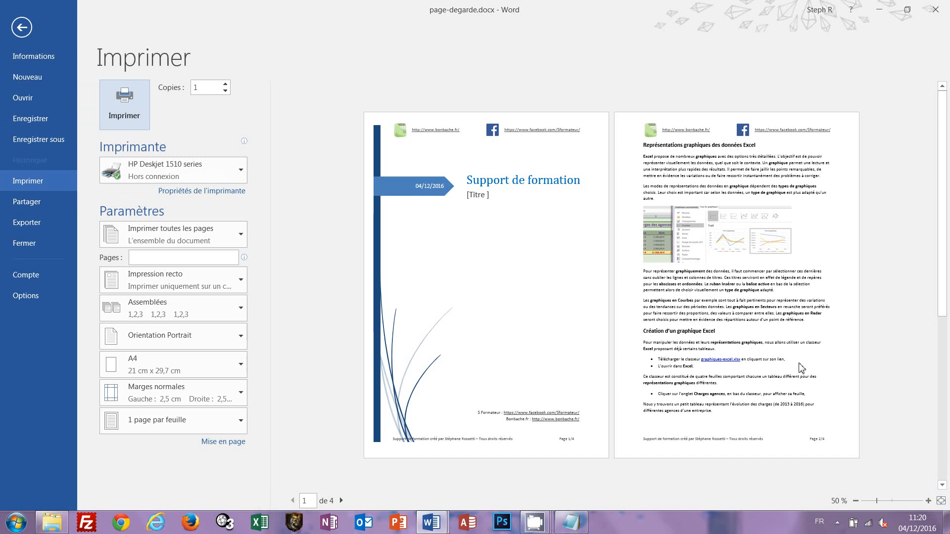
left_click(342, 500)
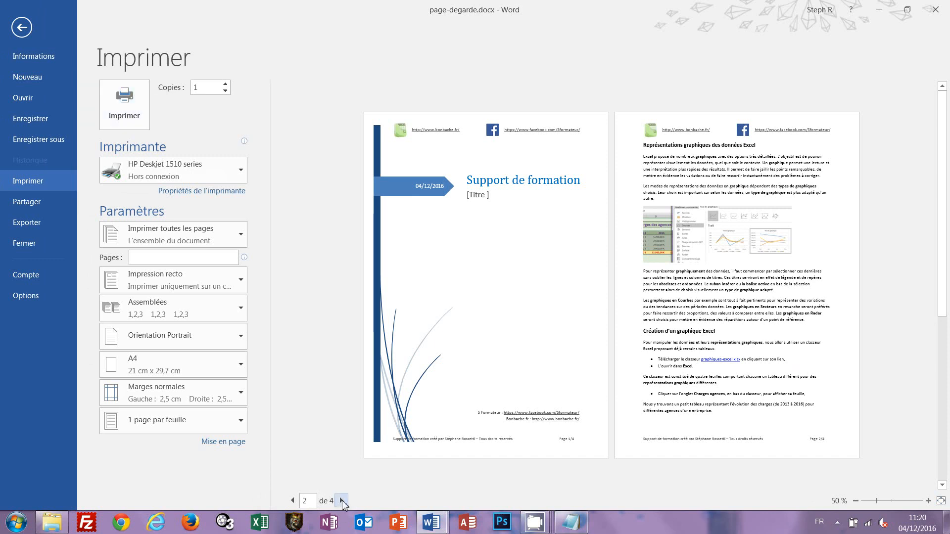
left_click(341, 501)
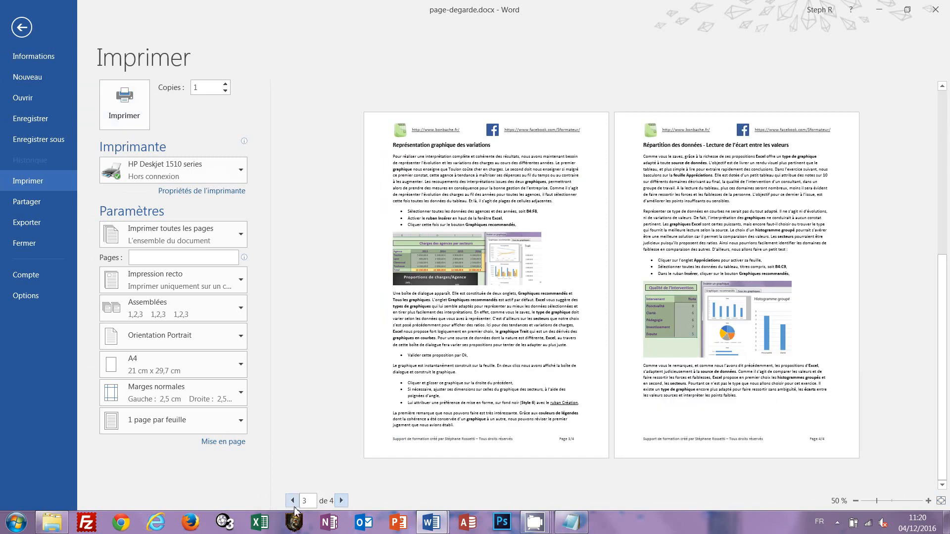
left_click(292, 500)
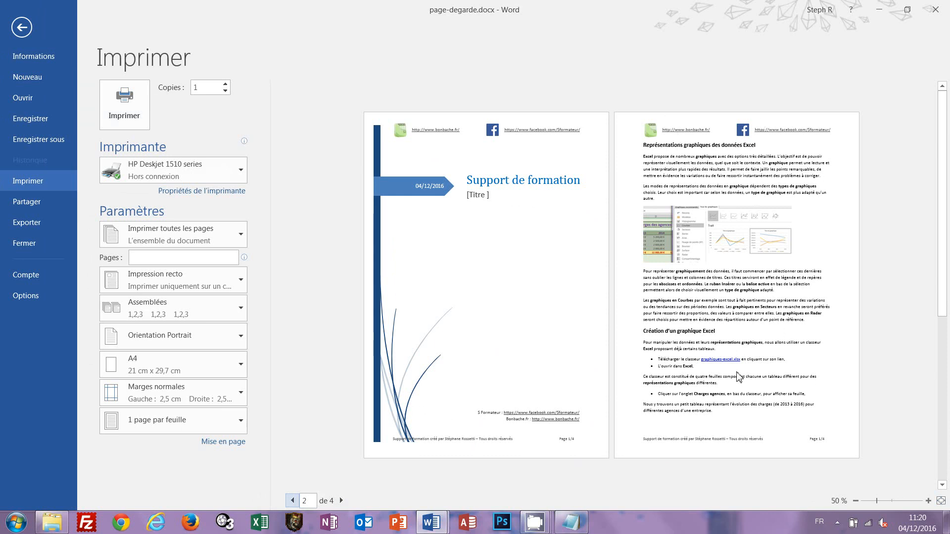
left_click(342, 501)
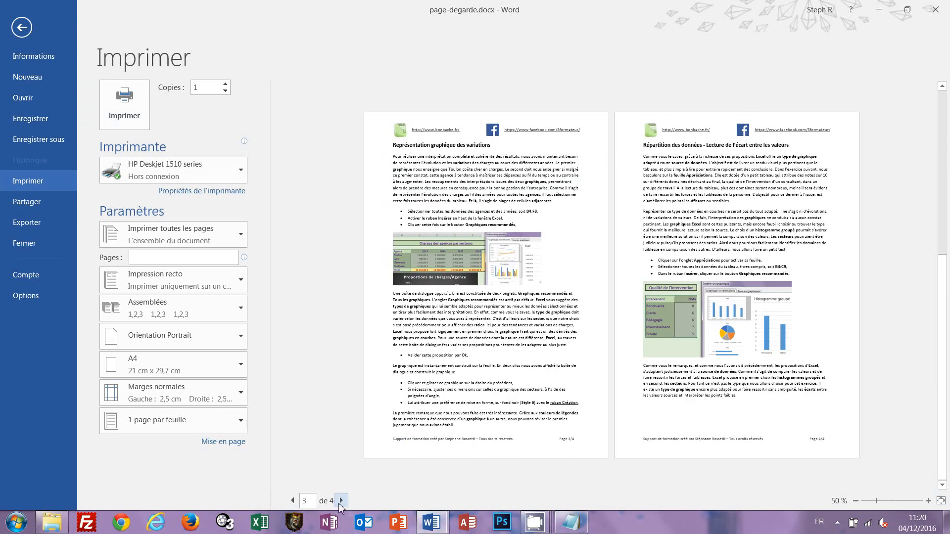
double_click(293, 501)
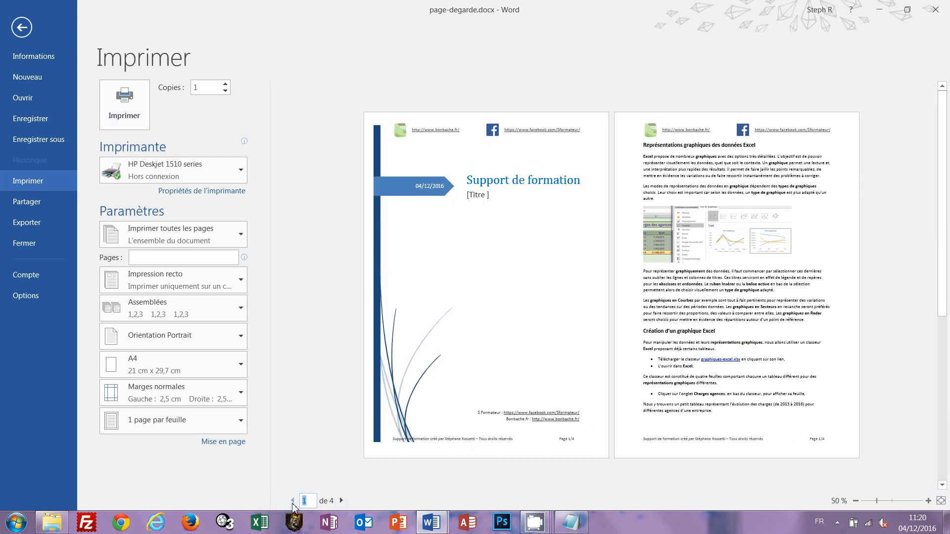
left_click(21, 27)
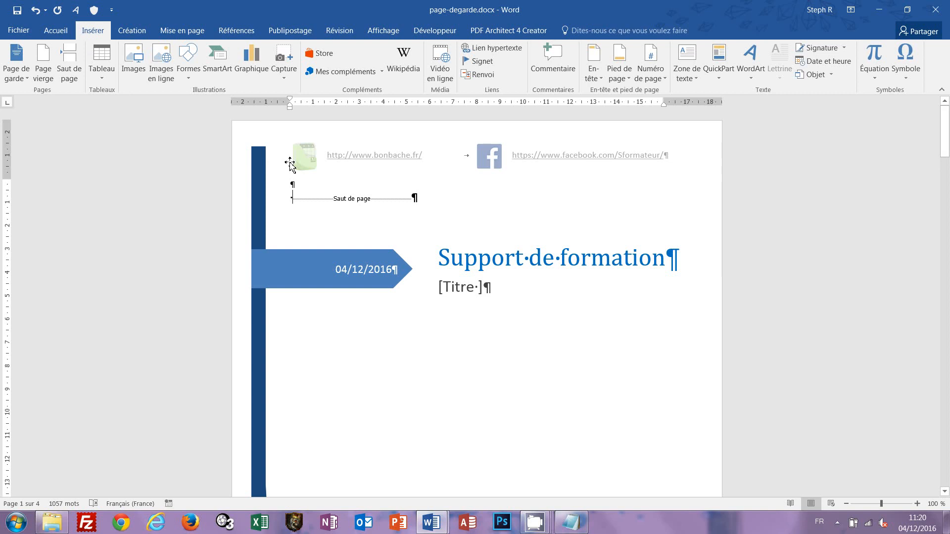
Step: Delete all content of the header on the cover page, including the logos and web links
scroll(507, 262, "down", 1)
scroll(507, 262, "down", 2)
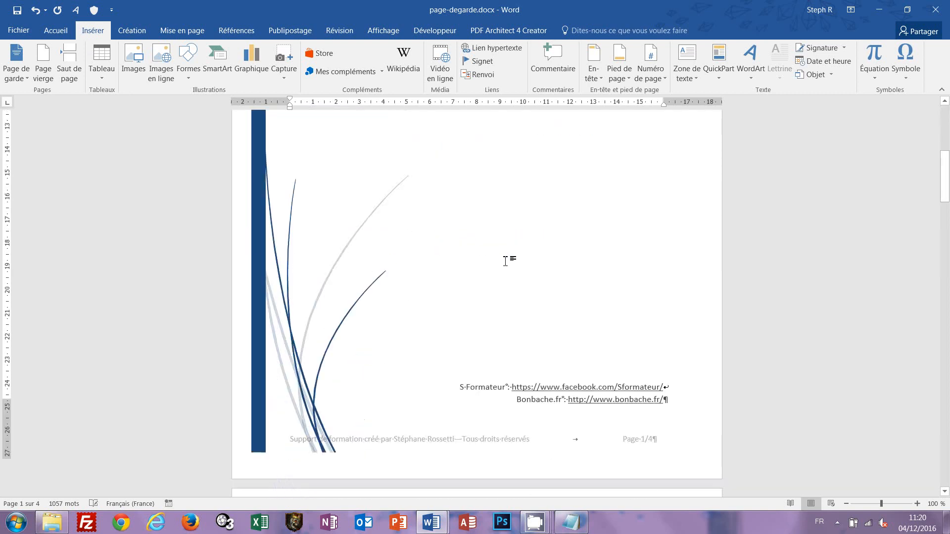
scroll(508, 262, "up", 2)
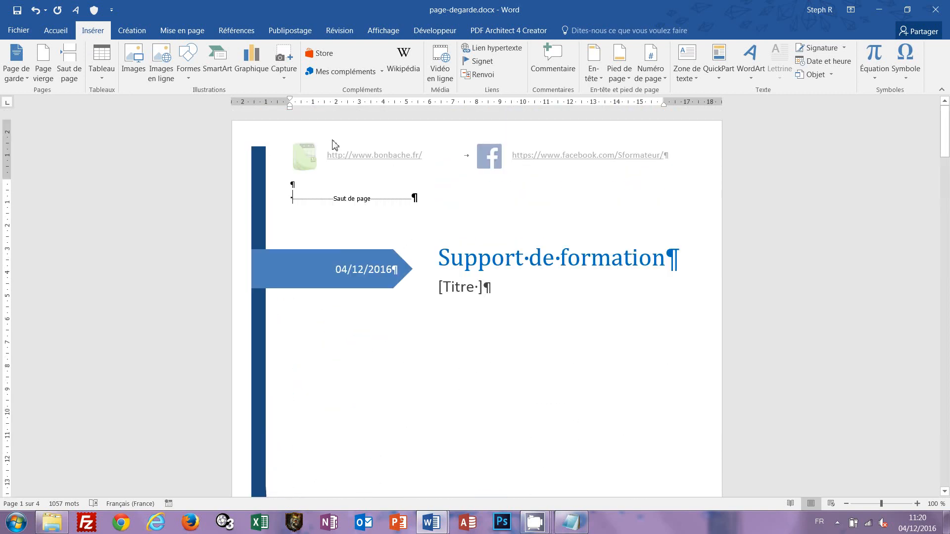
double_click(342, 172)
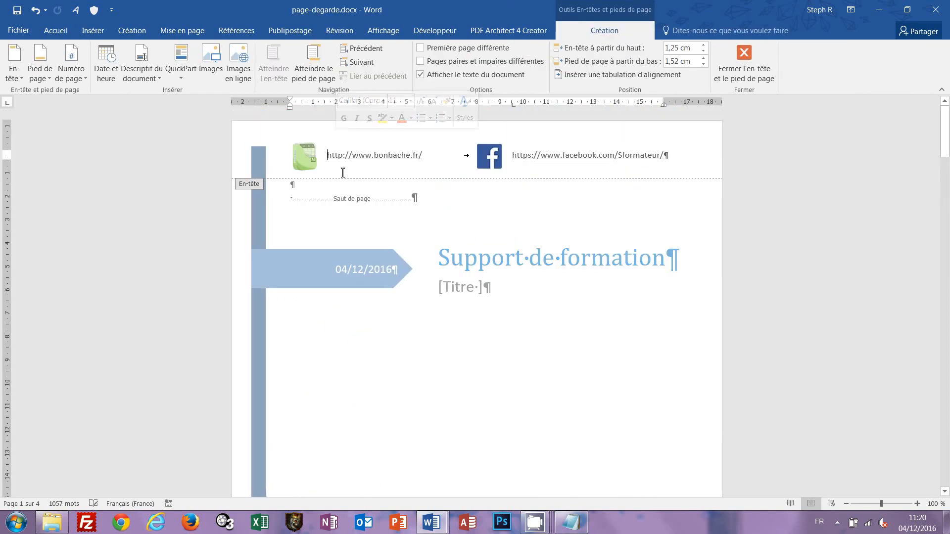
left_click(269, 165)
key("Delete")
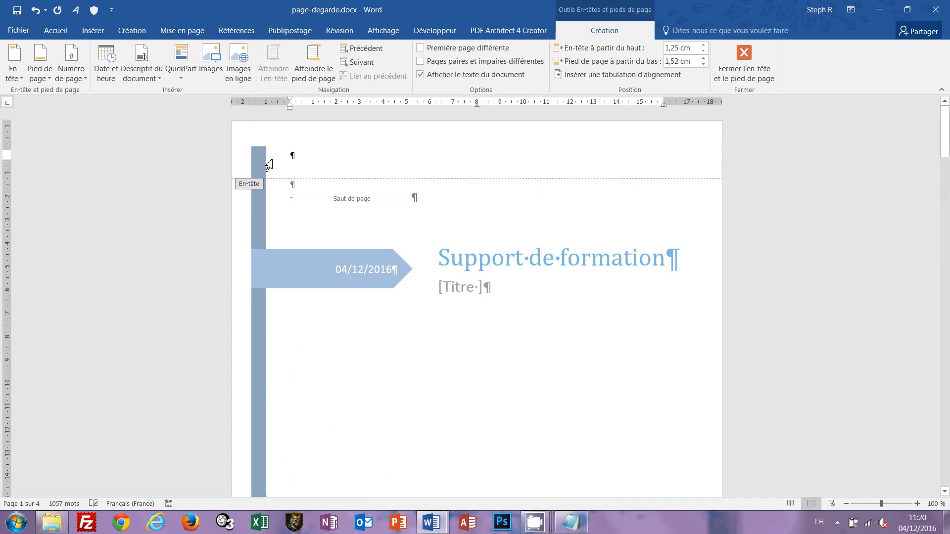
Step: Delete the footer's credit text and page numbering on the cover page, and return to the document body
scroll(492, 261, "down", 5)
scroll(492, 261, "down", 4)
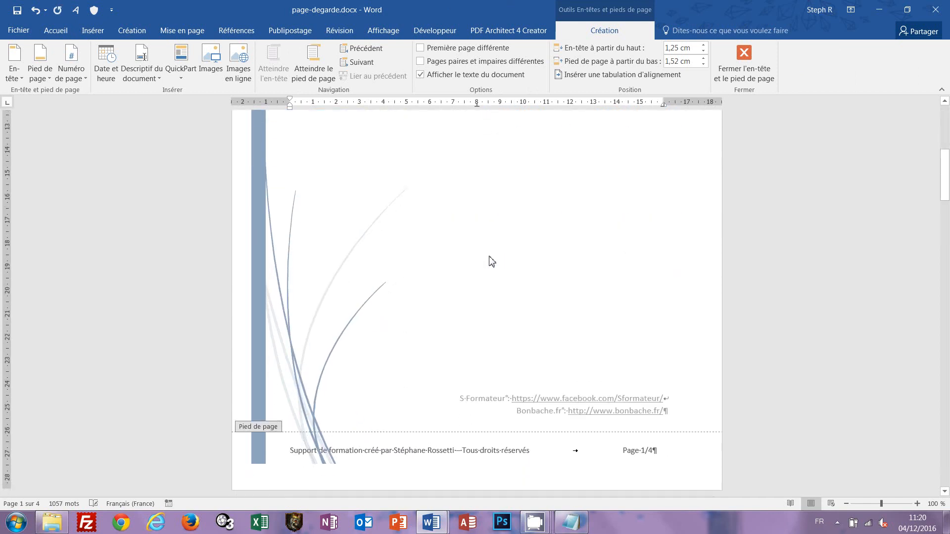
left_click(265, 451)
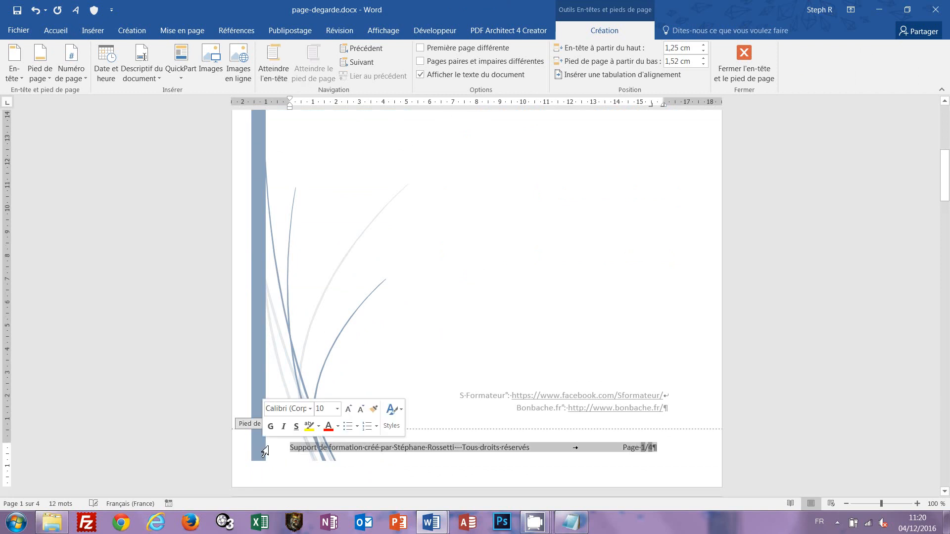
key("Delete")
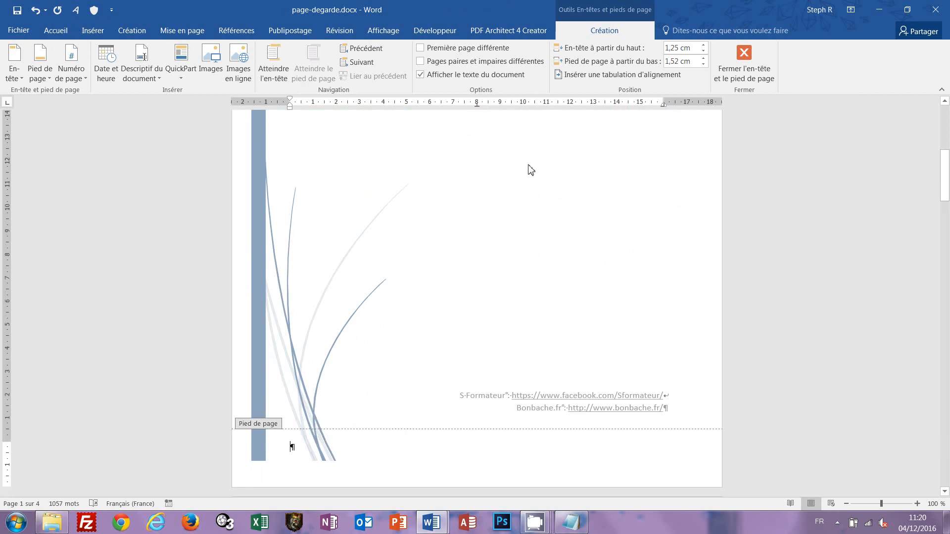
double_click(528, 169)
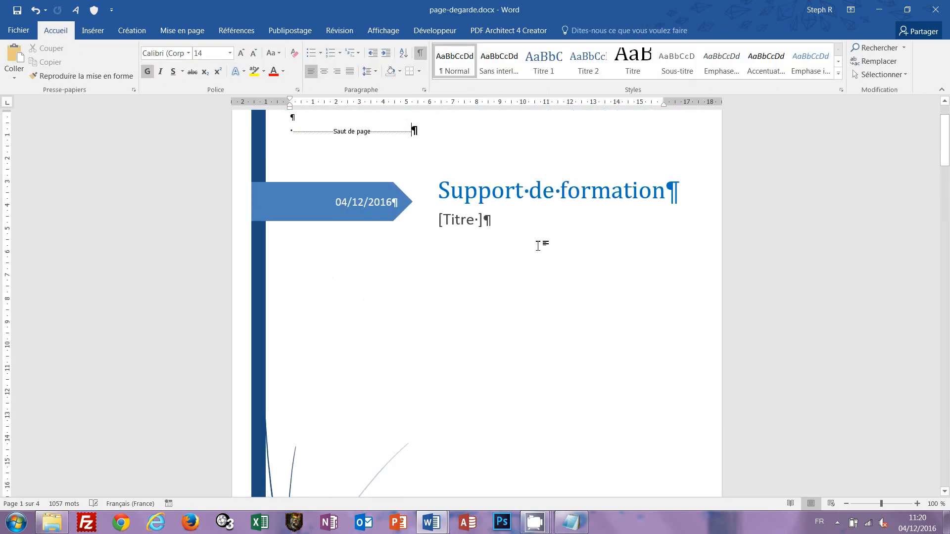
Step: Examine all pages in the print preview for the effect of the header and footer deletion, and return to the document
key("ctrl+p")
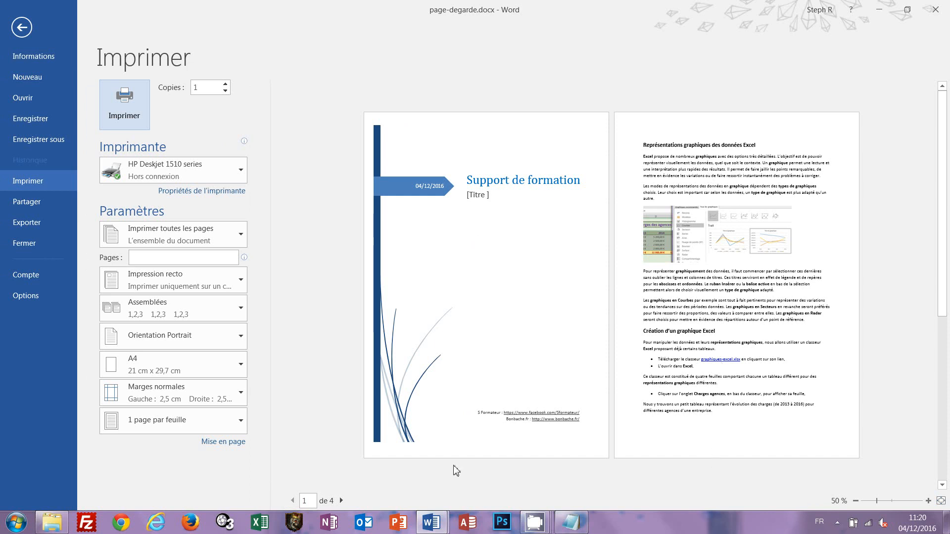
left_click(342, 501)
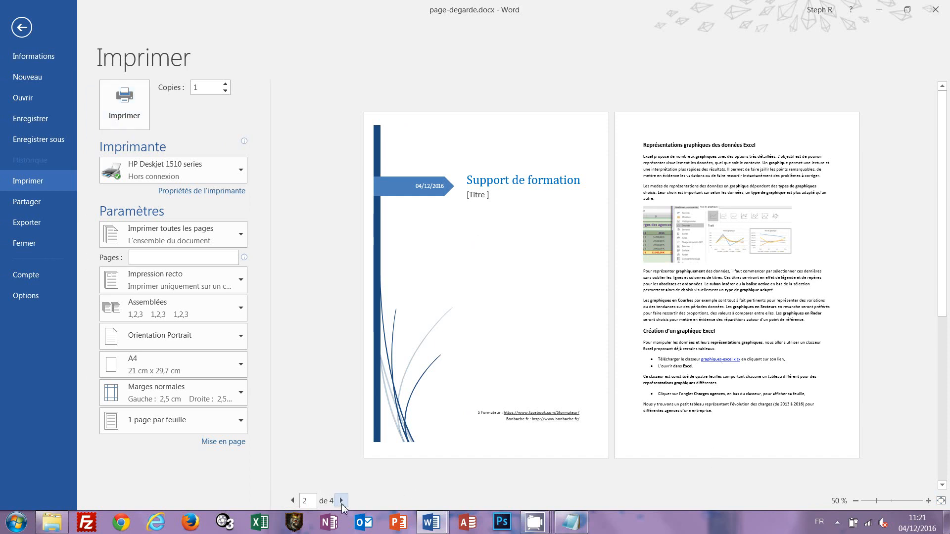
left_click(341, 501)
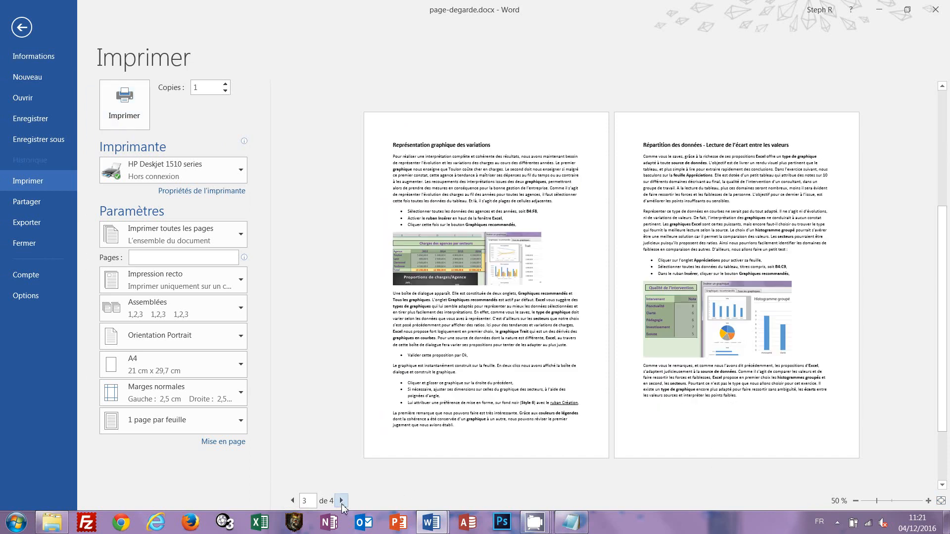
left_click(20, 28)
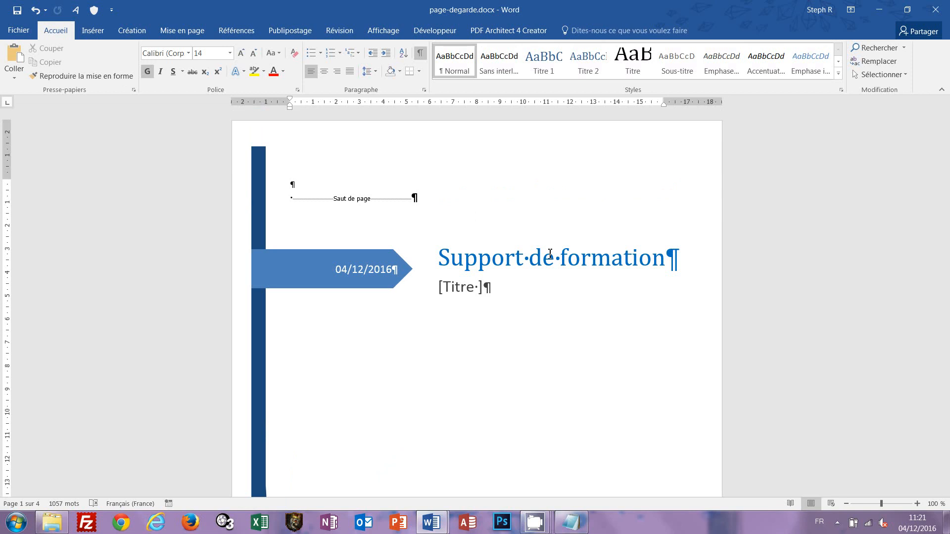
Step: Undo the header and footer deletions and the cover page insertion in page-degarde.docx
key("ctrl+z")
left_click(544, 278)
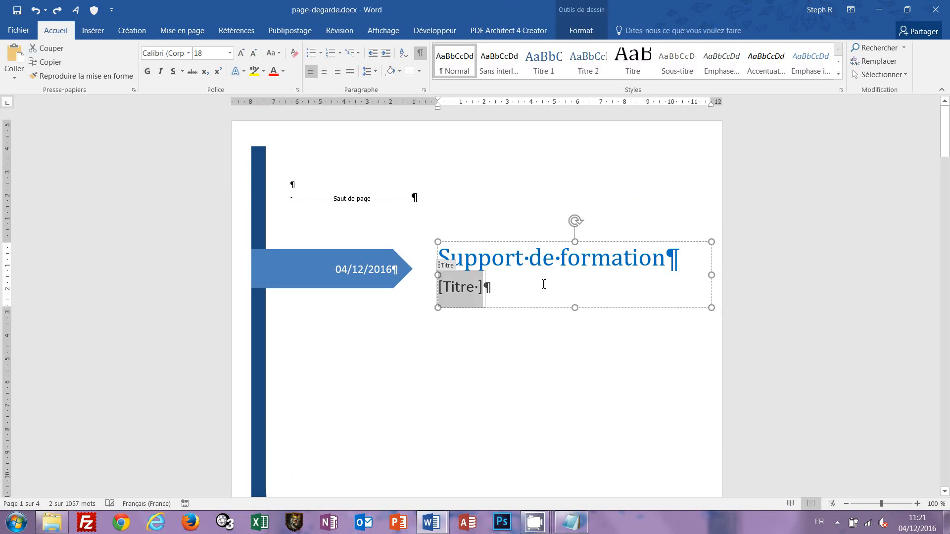
key("ctrl+z")
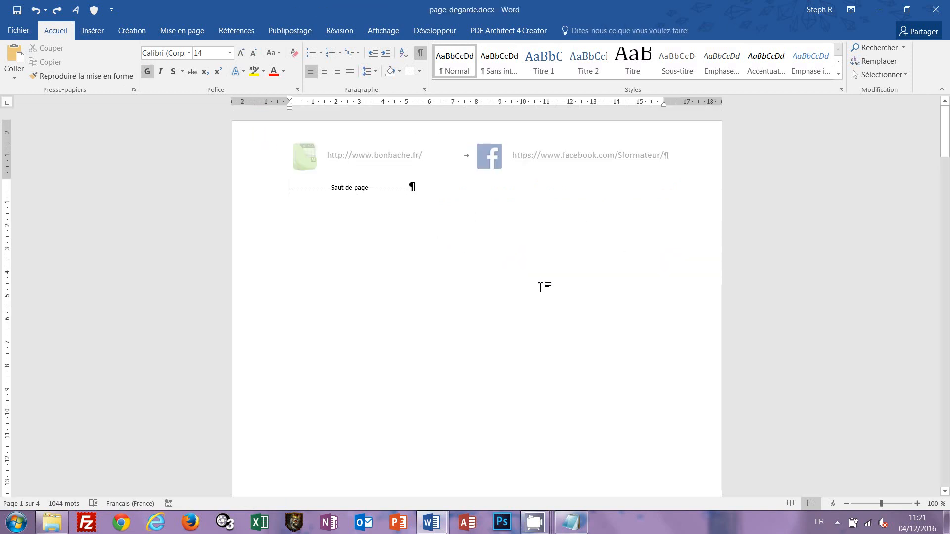
key("ctrl+z")
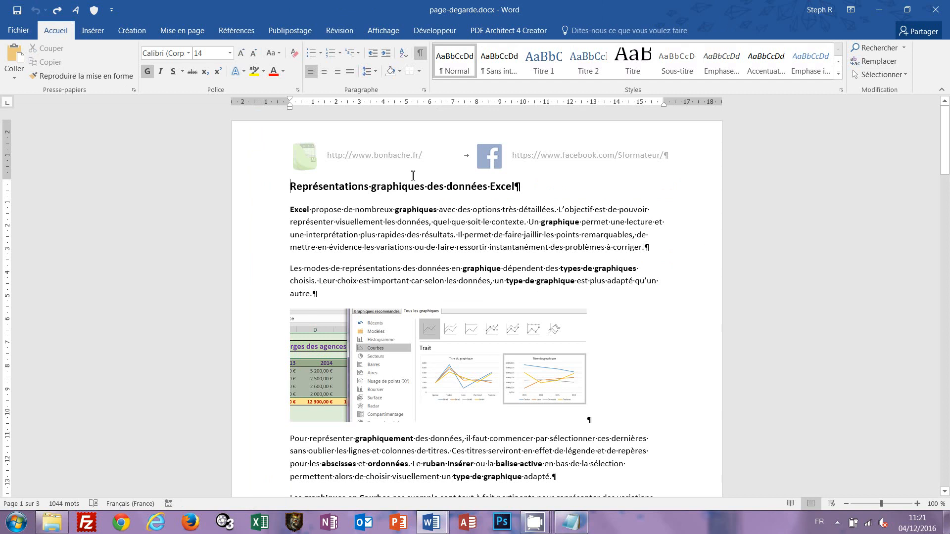
Step: Create a new blank document and insert the built-in Whisp cover page
mouse_move(438, 522)
key("ctrl+n")
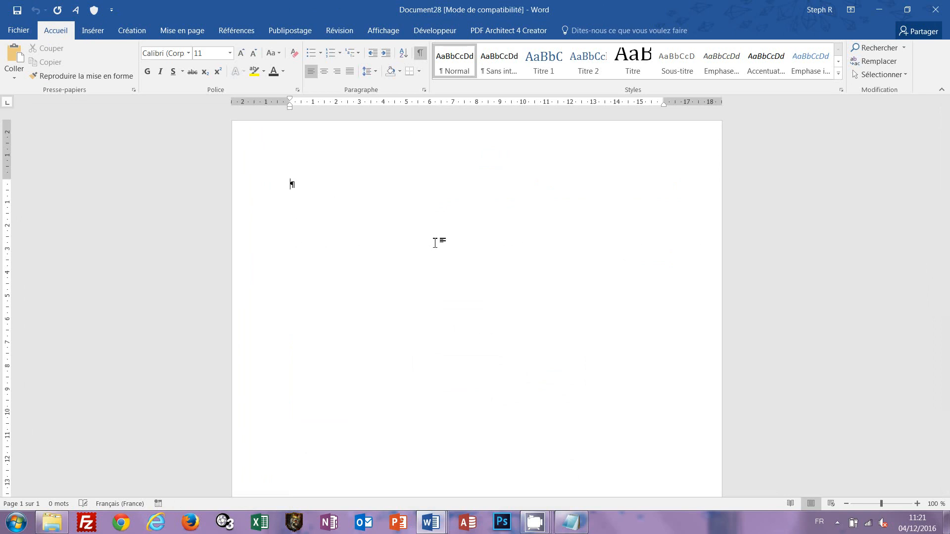
left_click(98, 33)
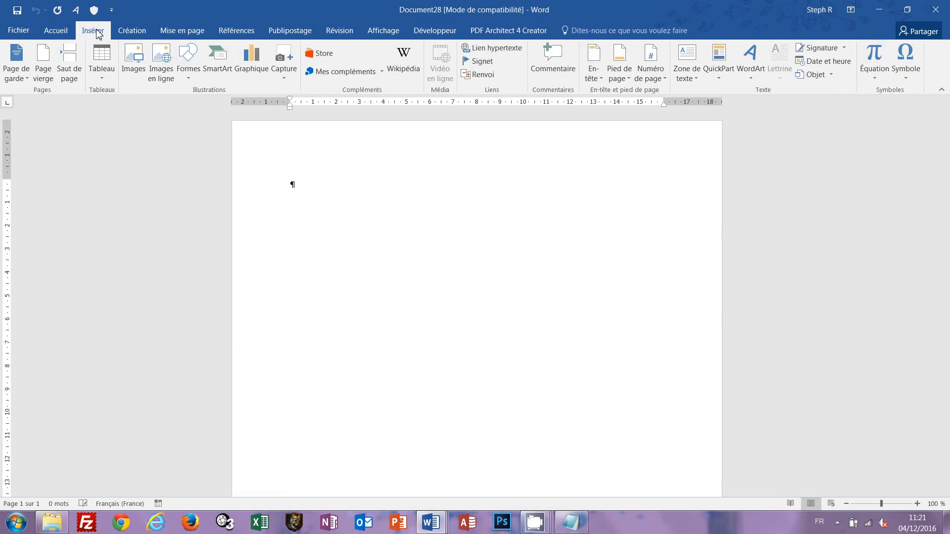
left_click(20, 74)
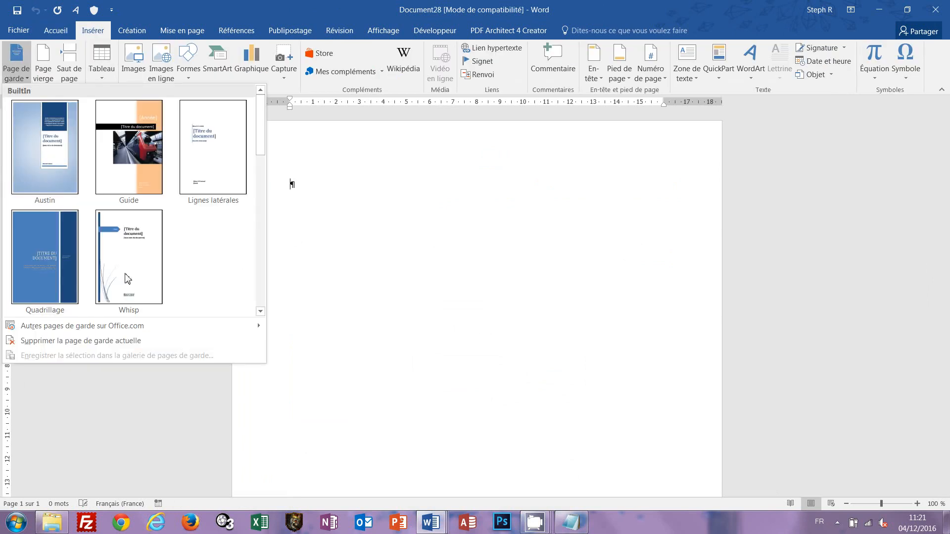
left_click(122, 265)
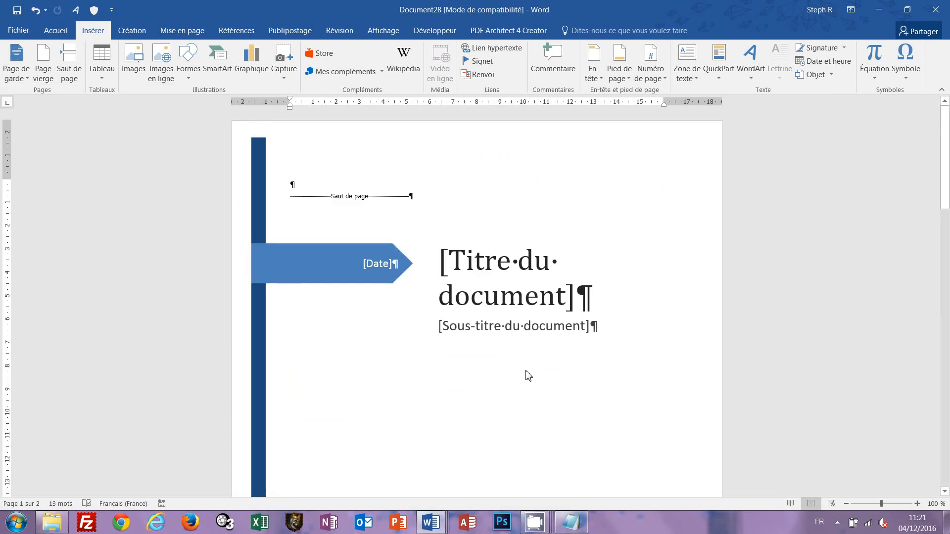
Step: Remove the page break after the cover page so the document keeps only that single page
scroll(510, 379, "down", 10)
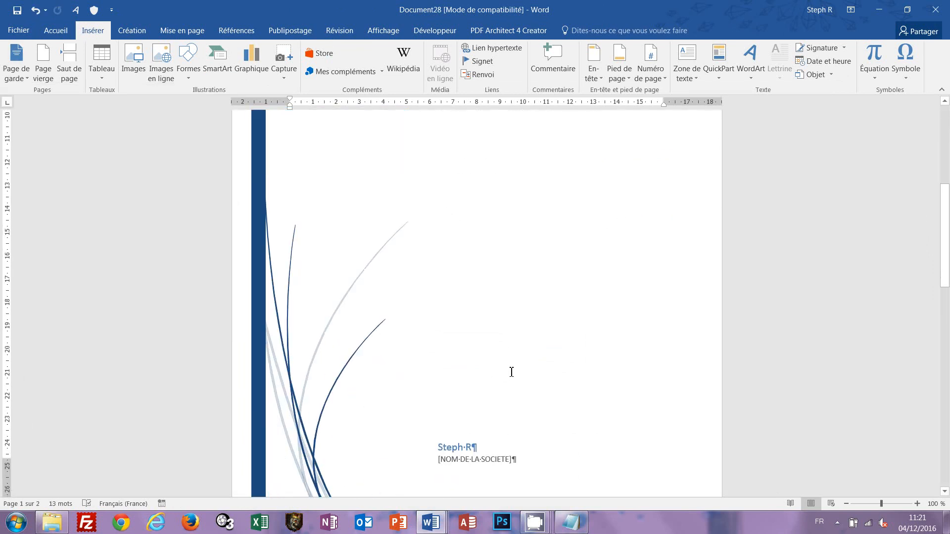
scroll(511, 371, "down", 4)
scroll(512, 371, "up", 13)
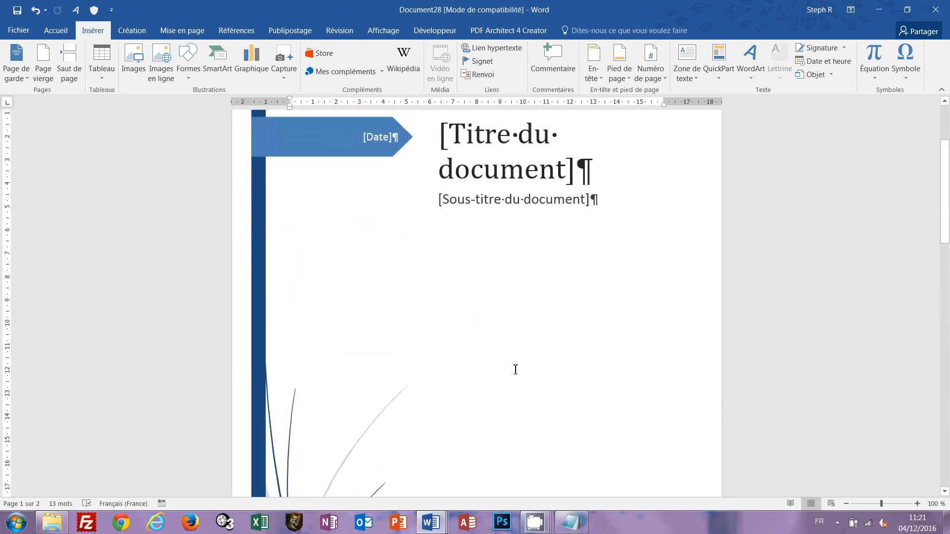
scroll(515, 370, "up", 1)
scroll(515, 370, "down", 10)
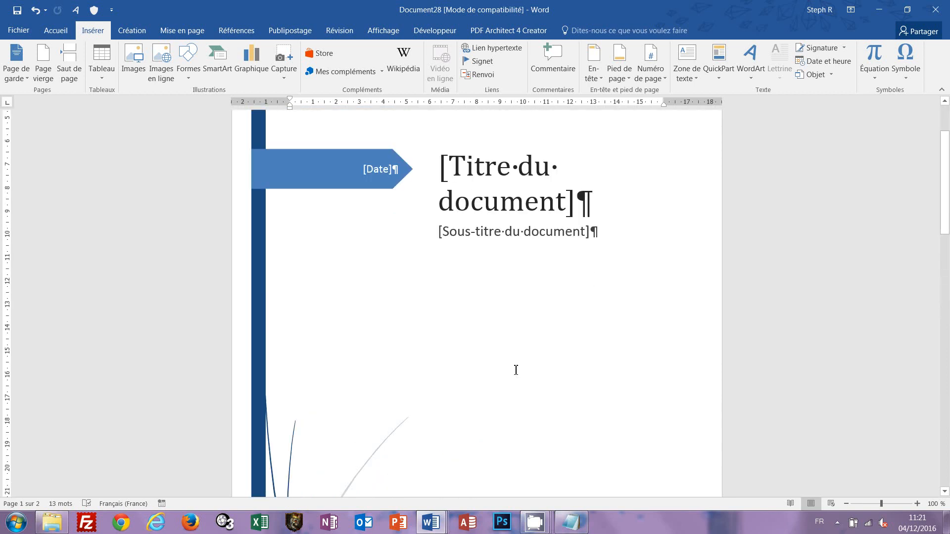
left_click(361, 445)
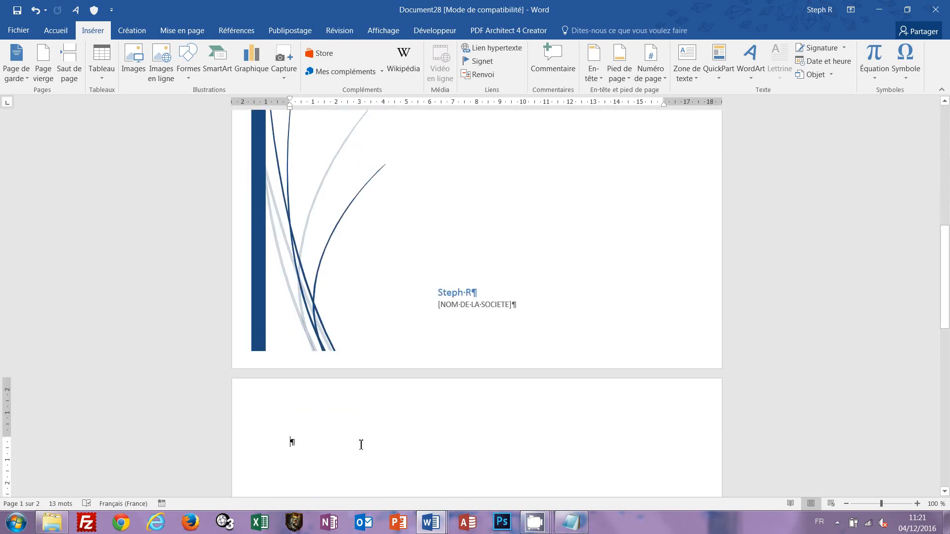
key("ctrl+z")
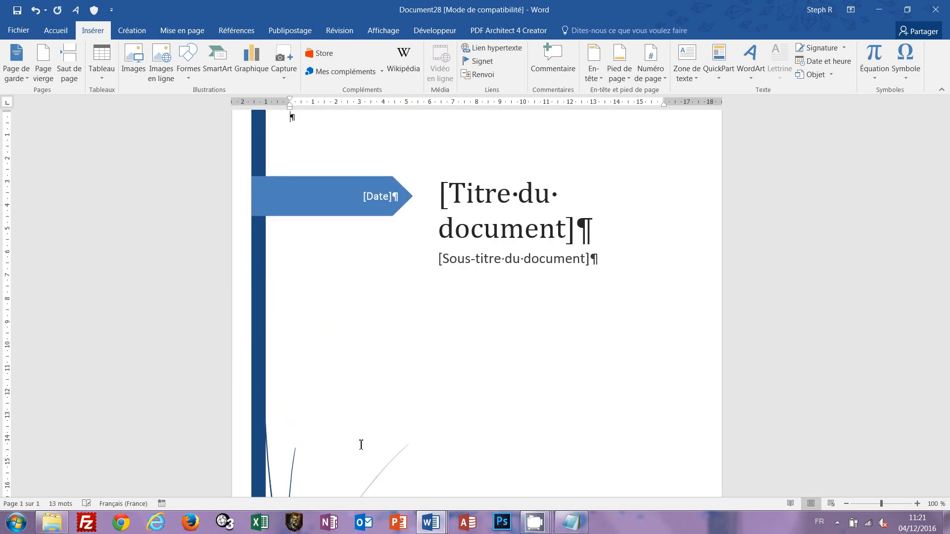
scroll(515, 450, "up", 2)
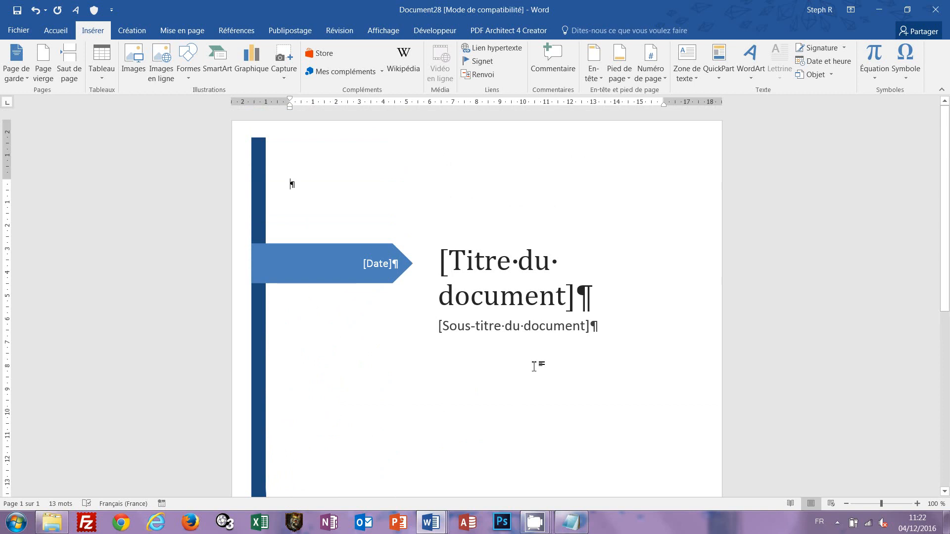
Step: Replace the date placeholder in the blue arrow with a Date field in the 04/12/2016 format
left_click(377, 260)
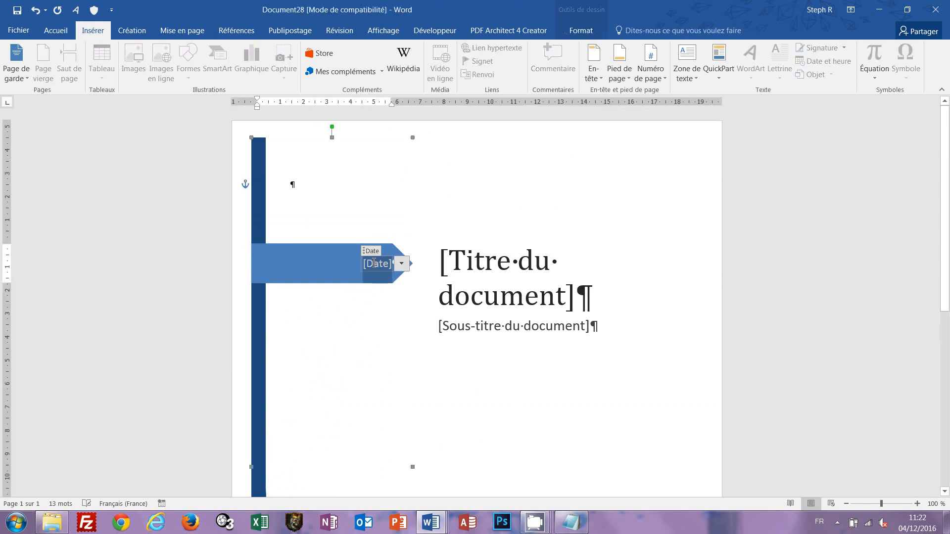
left_click(372, 255)
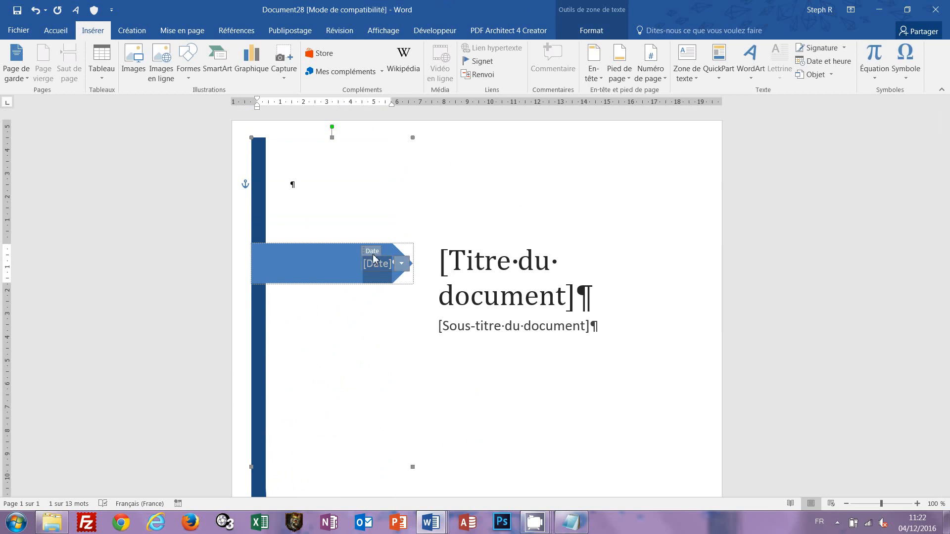
key("Delete")
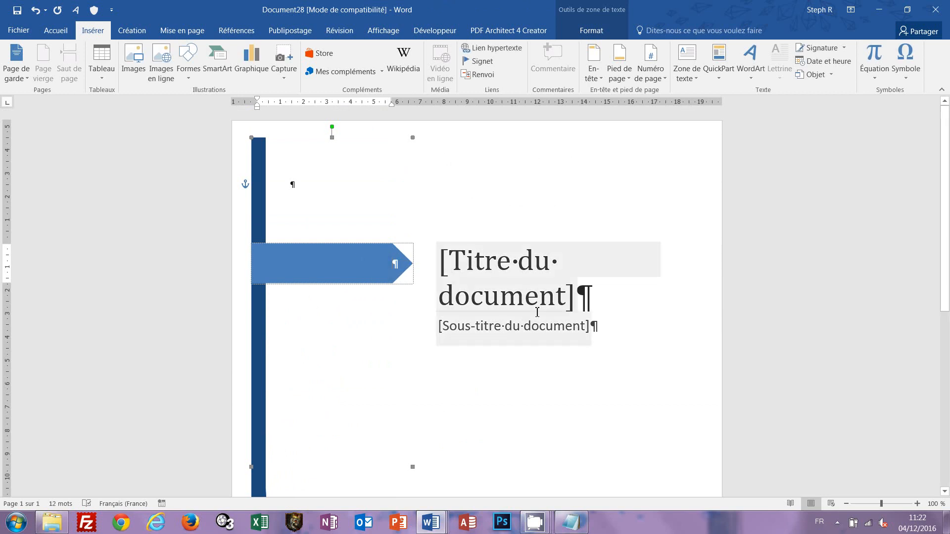
left_click(725, 80)
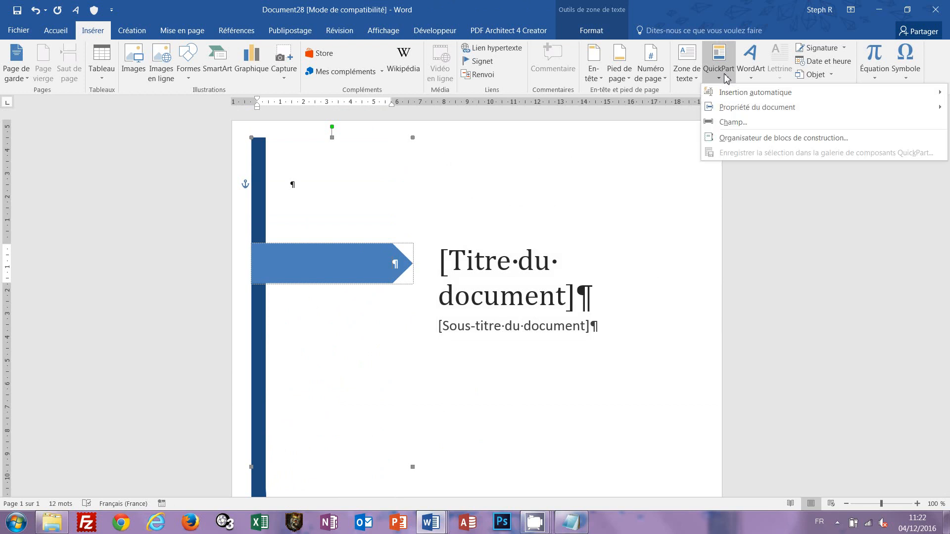
left_click(727, 123)
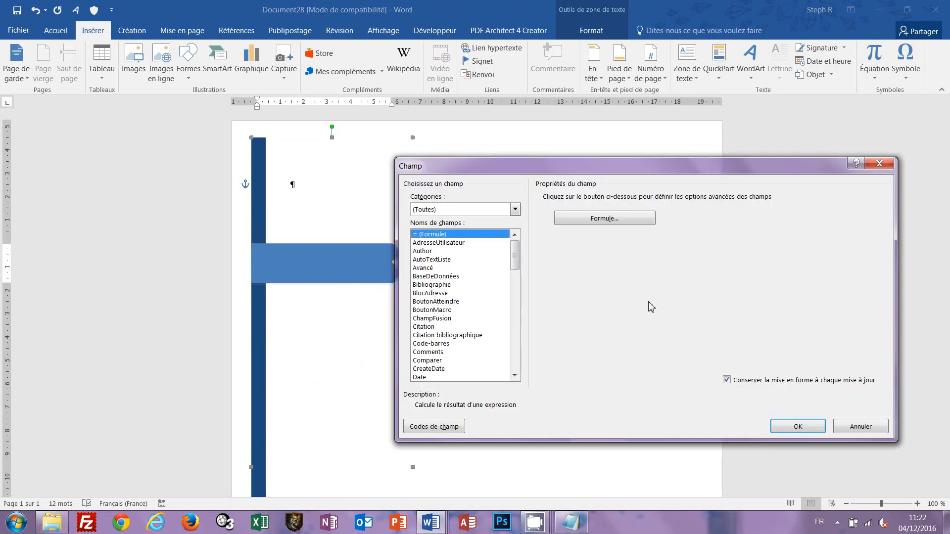
key("d")
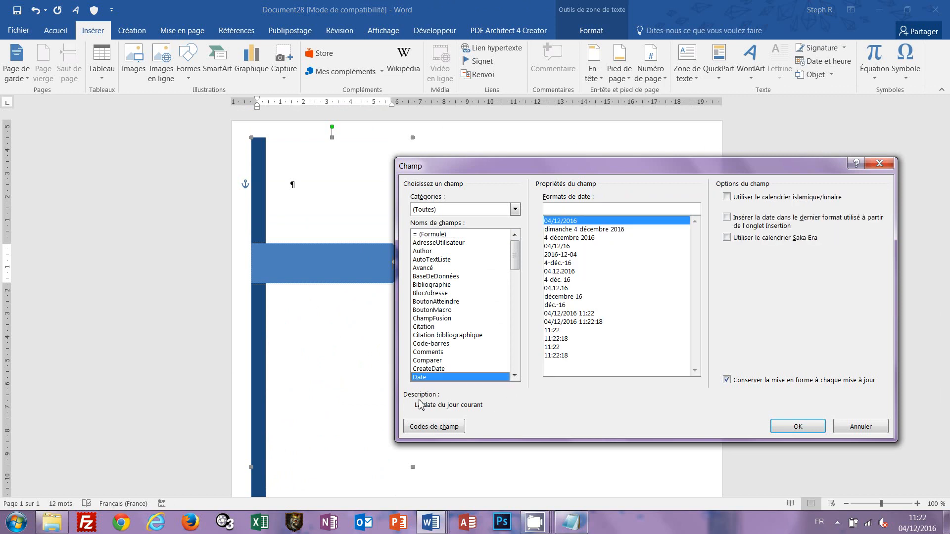
left_click(796, 430)
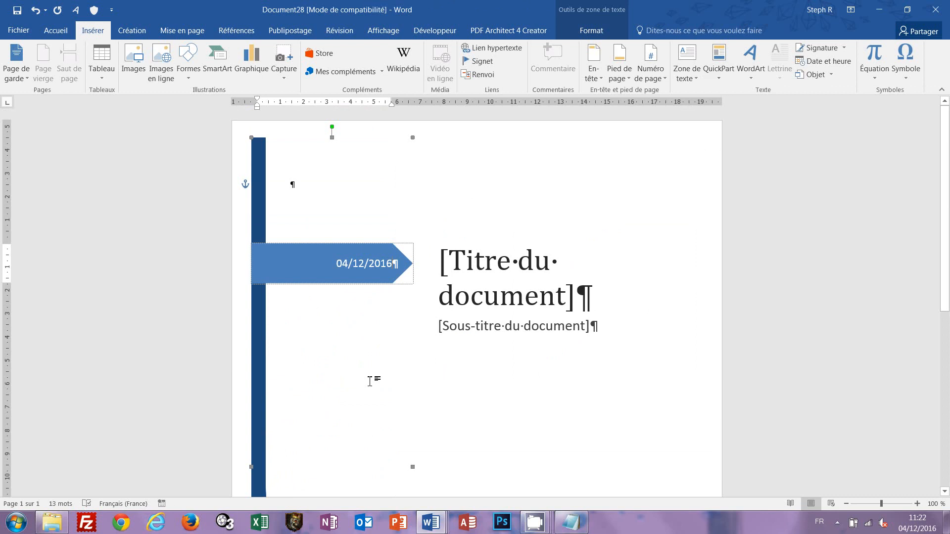
Step: Delete the document title control on the cover page and enter "Support de formation" in its place
left_click(454, 265)
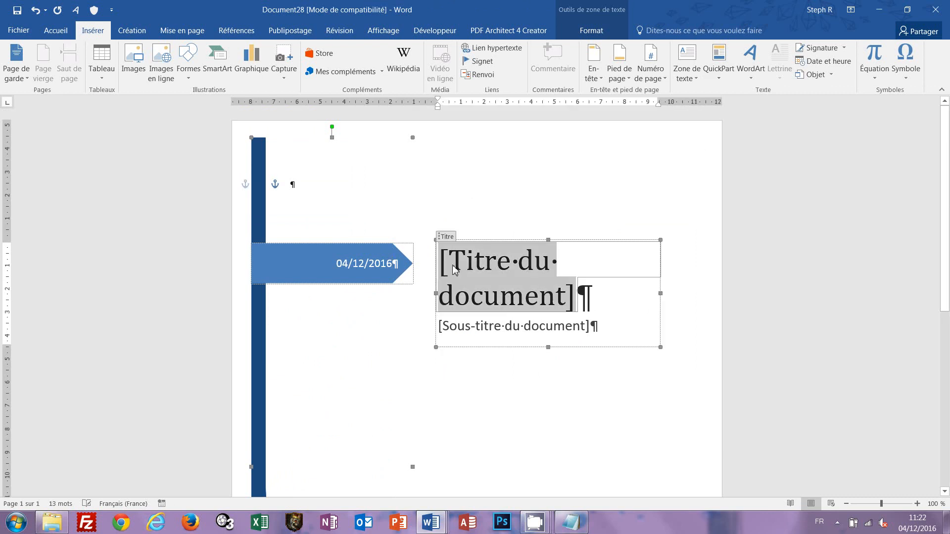
left_click(450, 240)
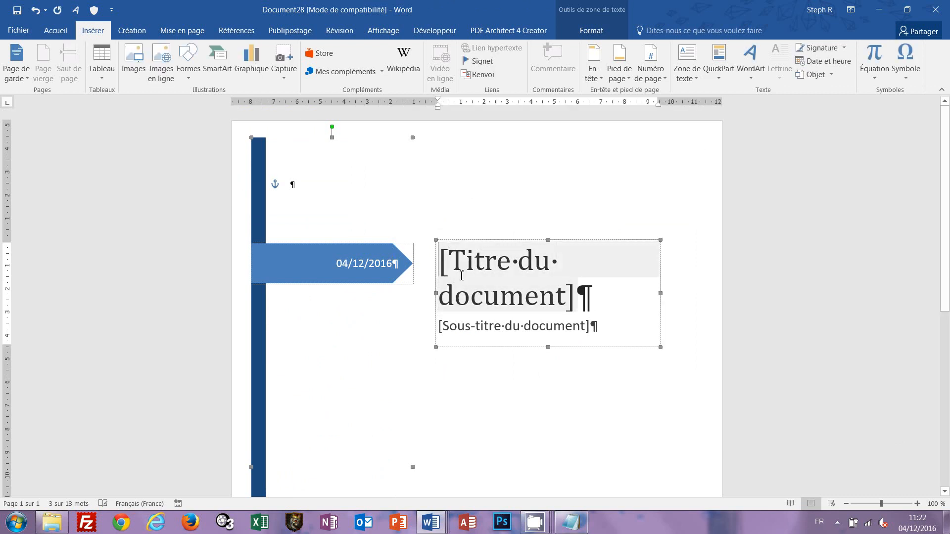
left_click(456, 271)
left_click(447, 238)
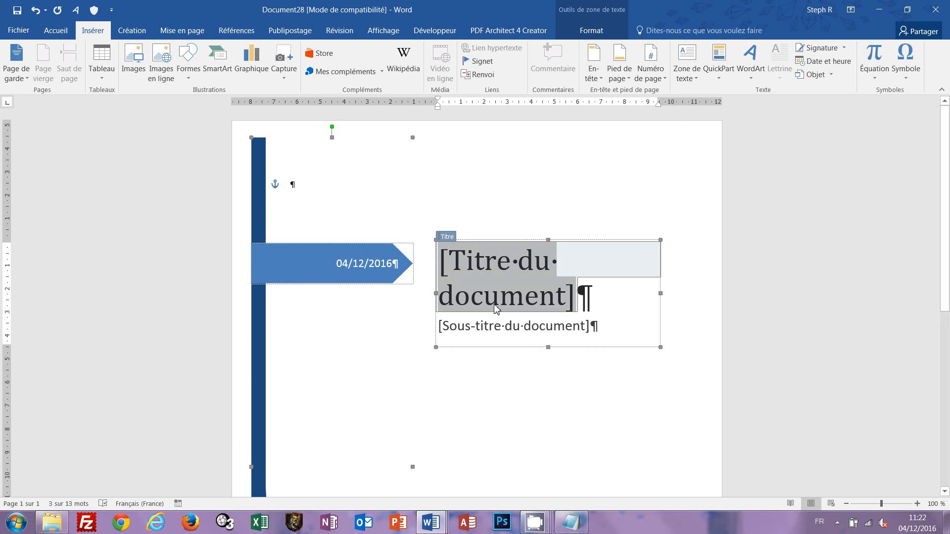
key("Delete")
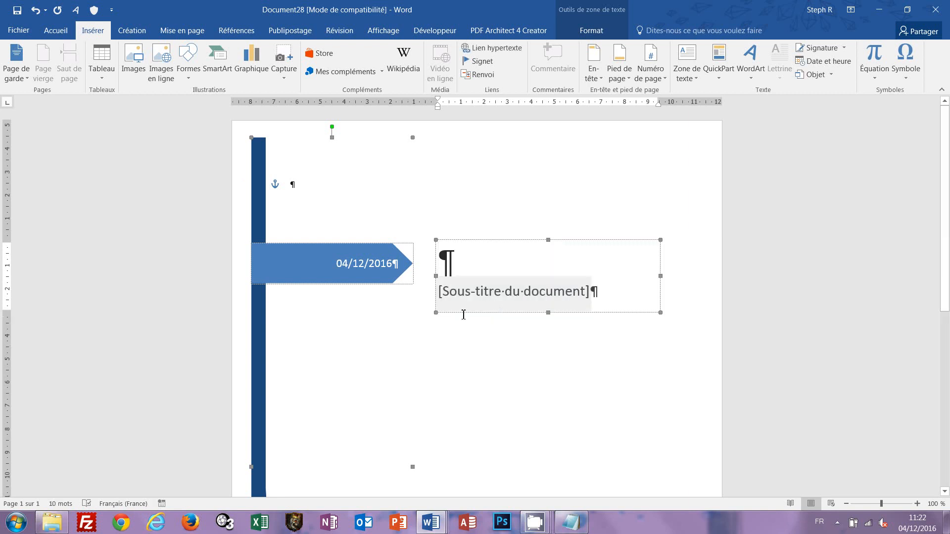
type("S")
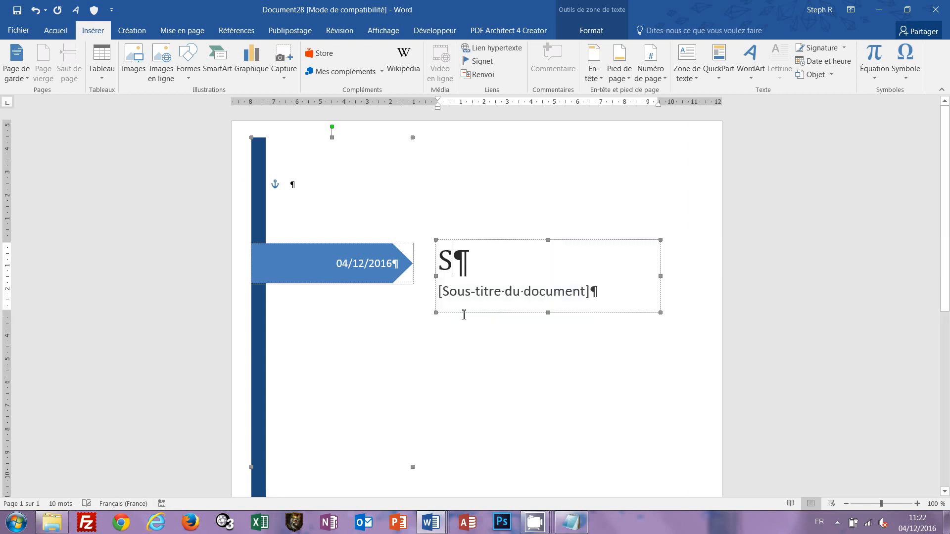
type("upport de ")
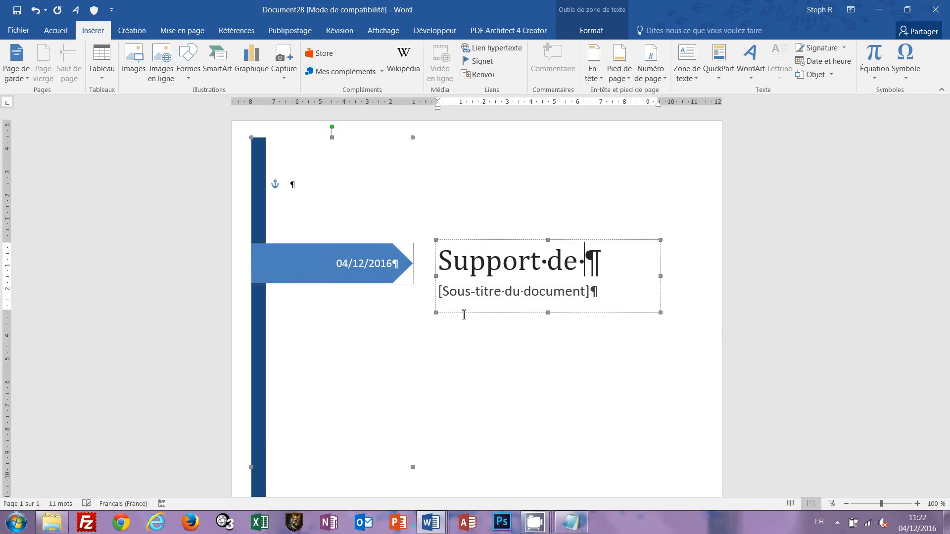
type("formation")
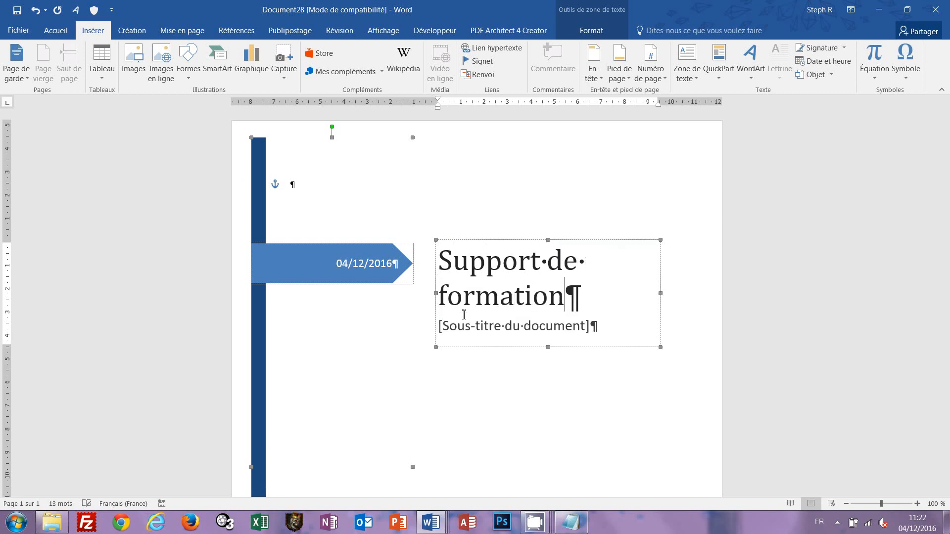
Step: Set the font size of the "Support de formation" title to 28
left_click(443, 257)
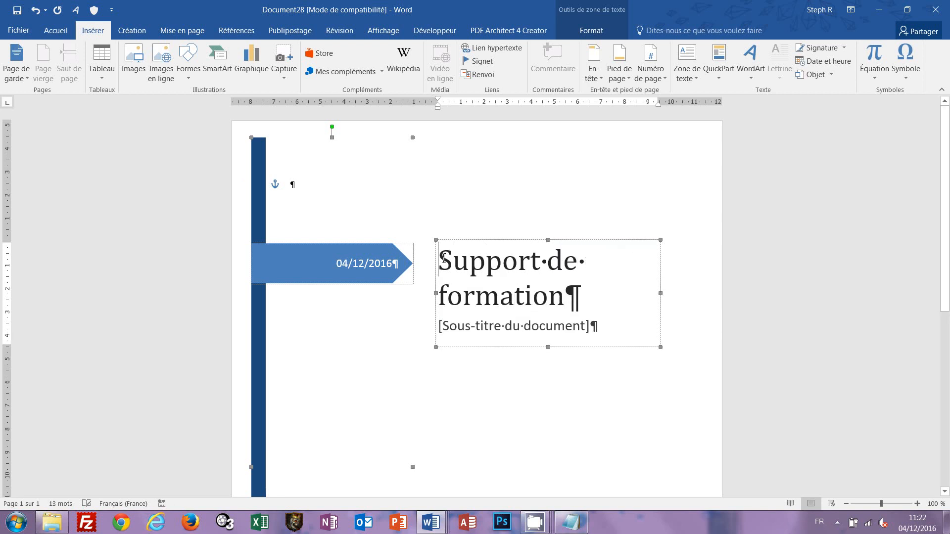
triple_click(577, 301)
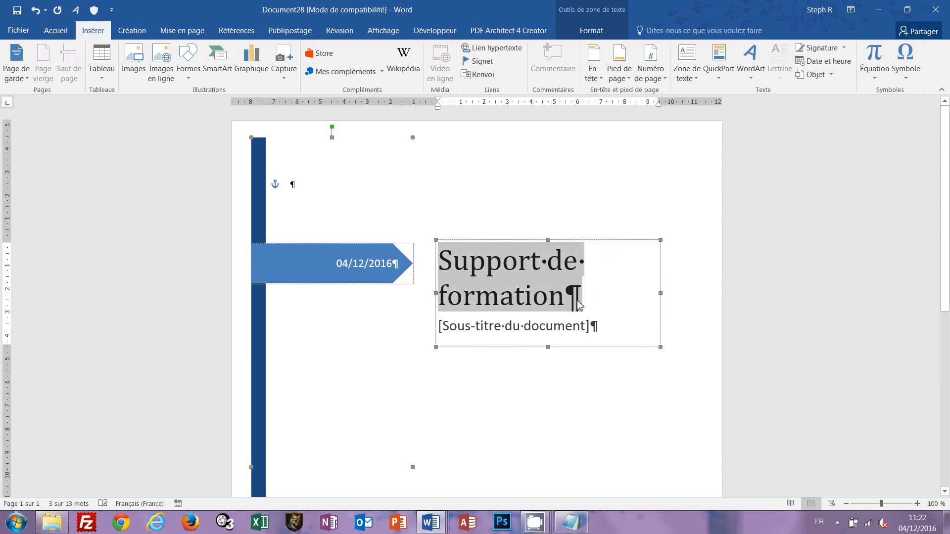
left_click(55, 34)
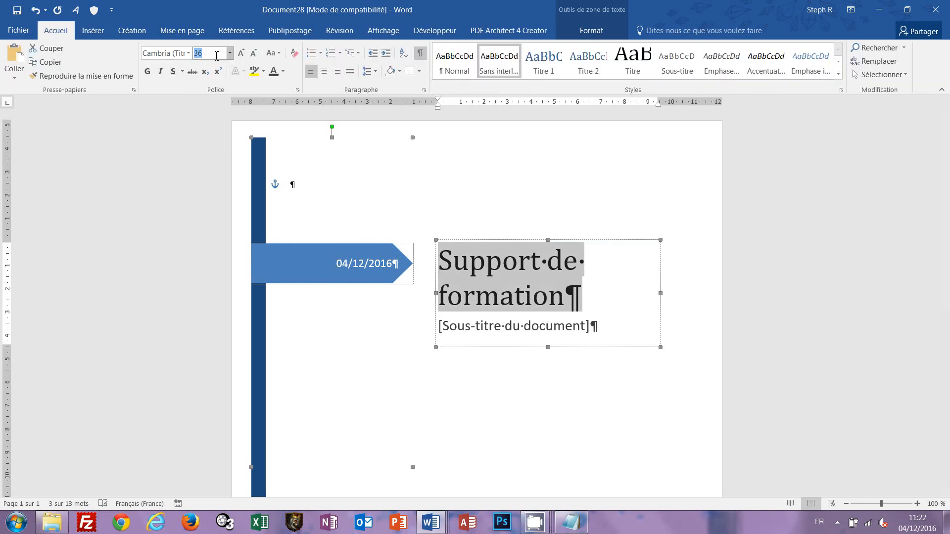
left_click(217, 55)
type("28")
key("Return")
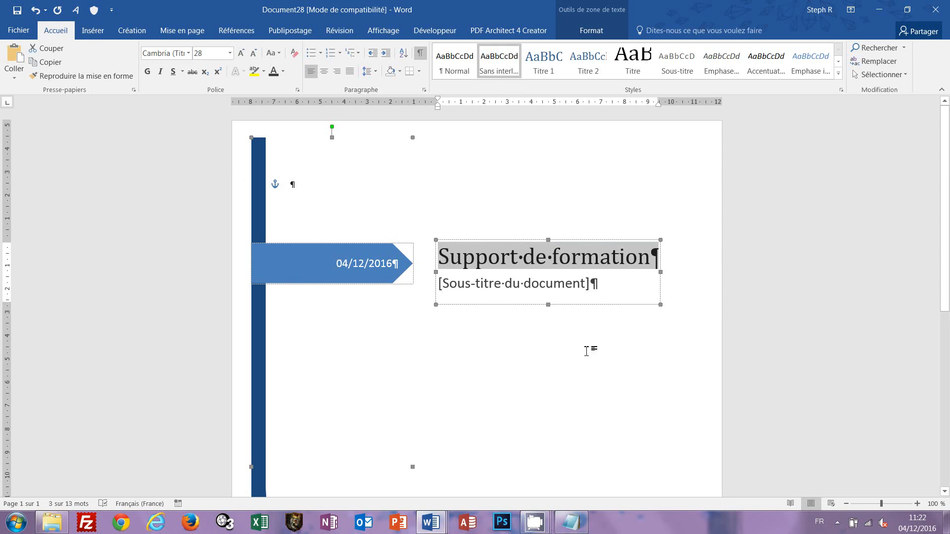
Step: Delete the author control and the text box containing the company name at the foot of the cover page
left_click(497, 286)
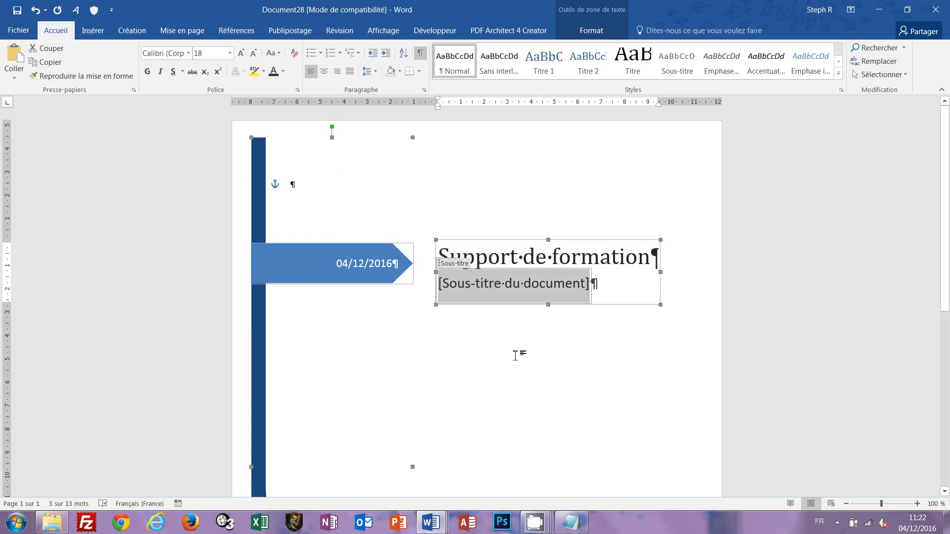
scroll(515, 353, "down", 10)
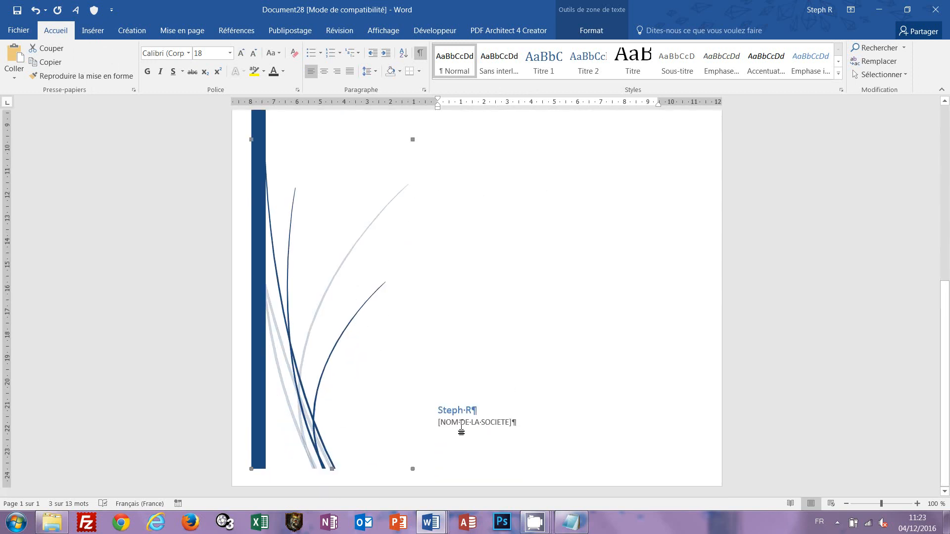
left_click(452, 412)
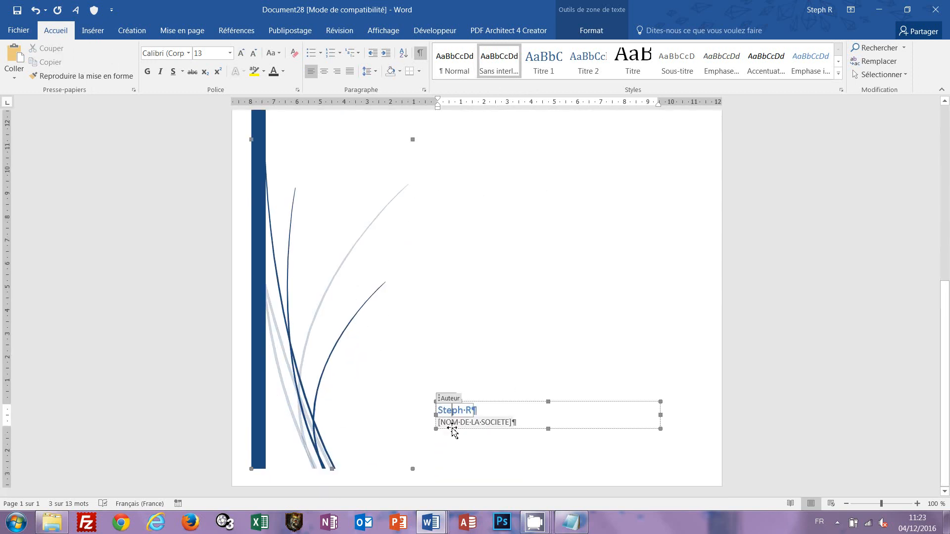
key("Escape")
left_click(469, 409)
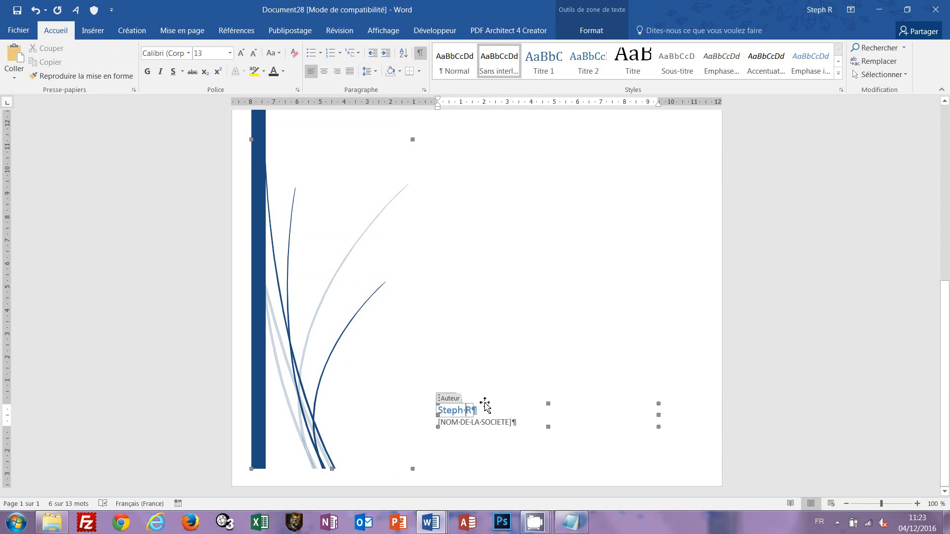
left_click(487, 404)
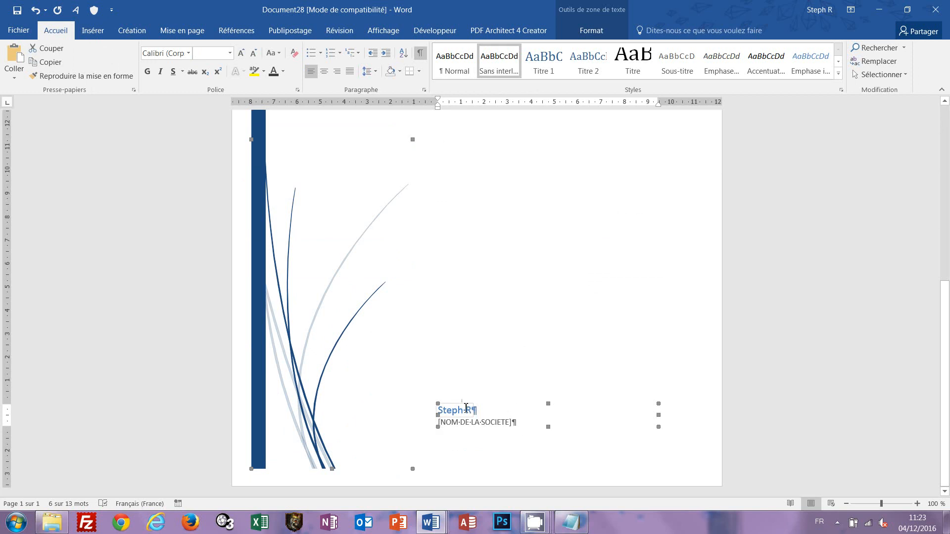
left_click(429, 416)
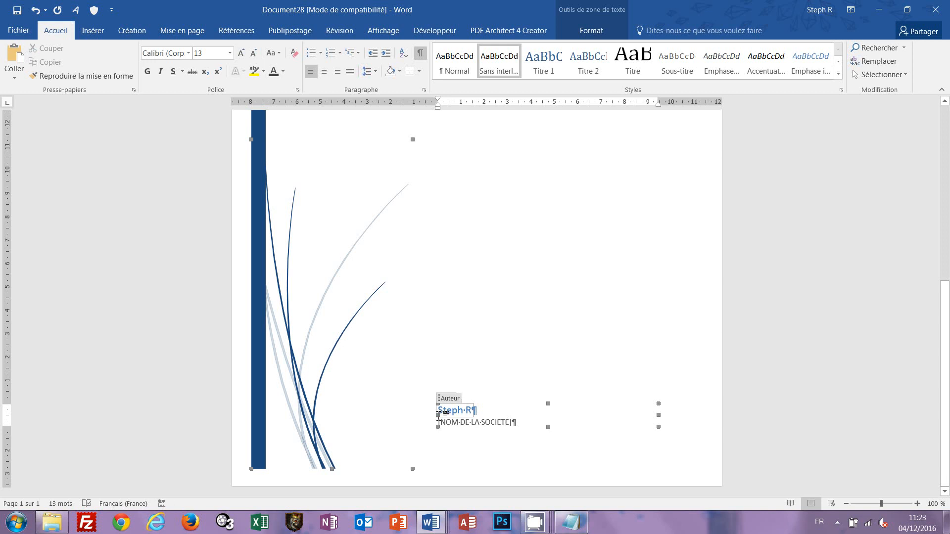
left_click(448, 399)
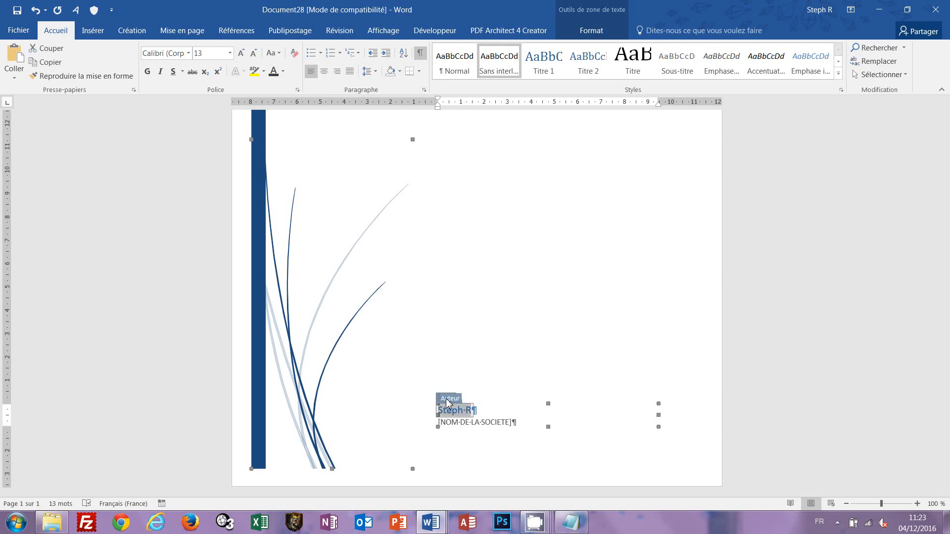
key("Delete")
left_click(442, 402)
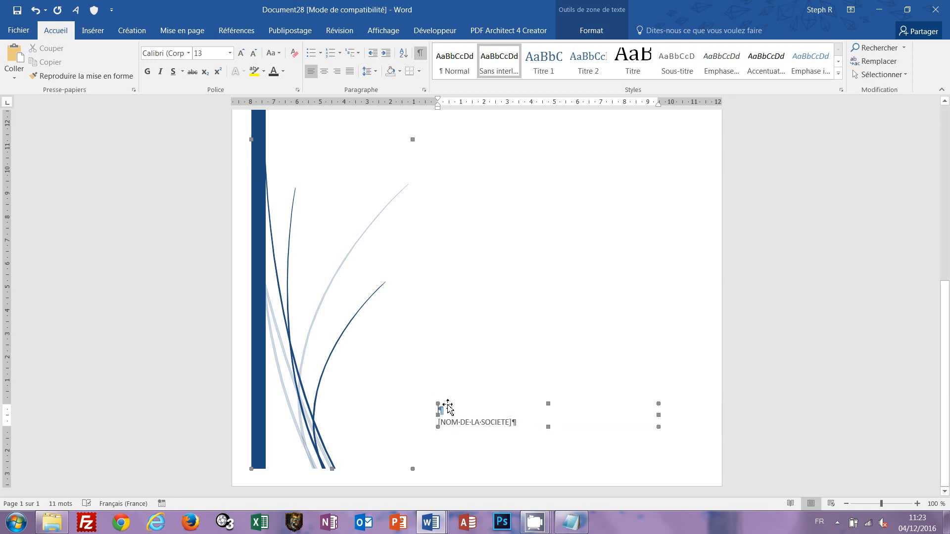
key("Delete")
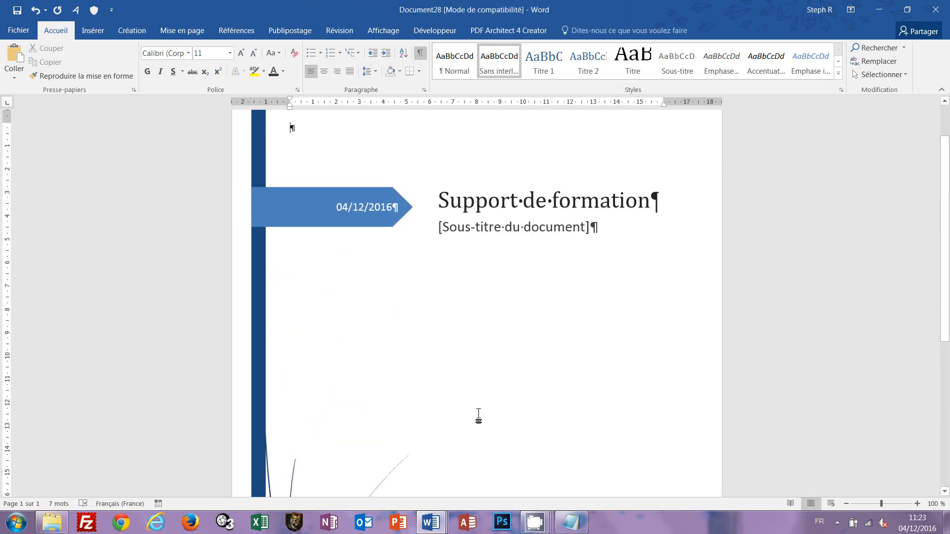
Step: Copy the S Formateur and Bonbache.fr link lines from Notepad and return to the Word document
scroll(478, 405, "up", 8)
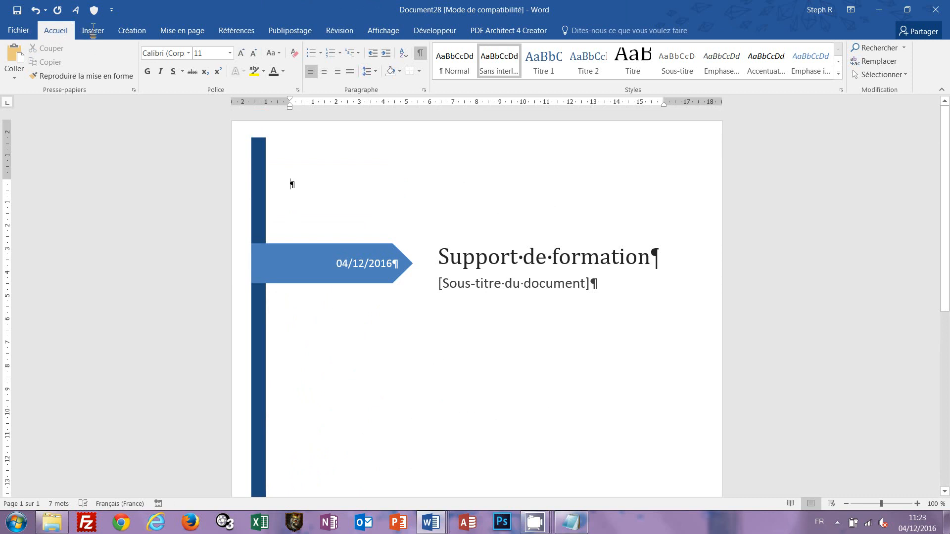
left_click(571, 523)
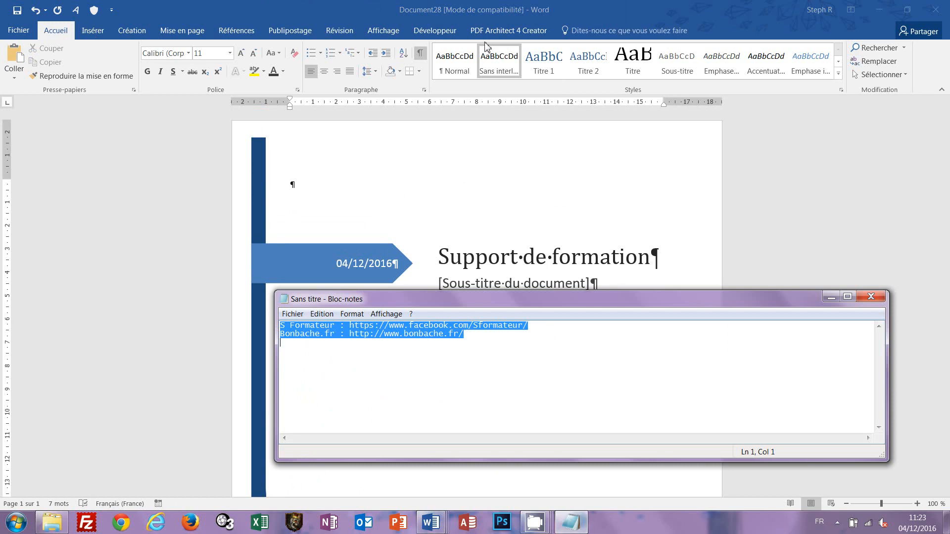
left_click(291, 183)
Step: Draw a text box about 9.2 cm wide and 2.2 cm high near the foot of the cover page, beside the curved lines
left_click(93, 30)
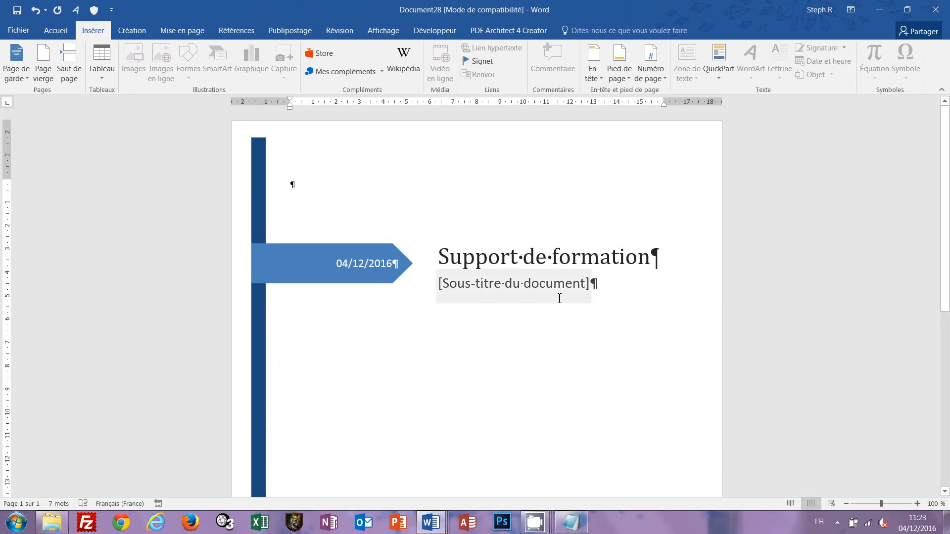
left_click(589, 289)
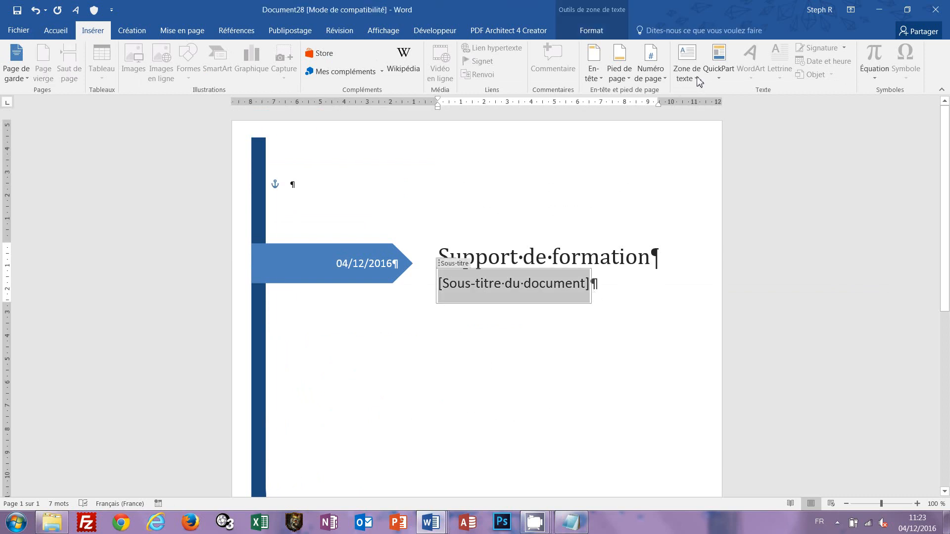
left_click(697, 79)
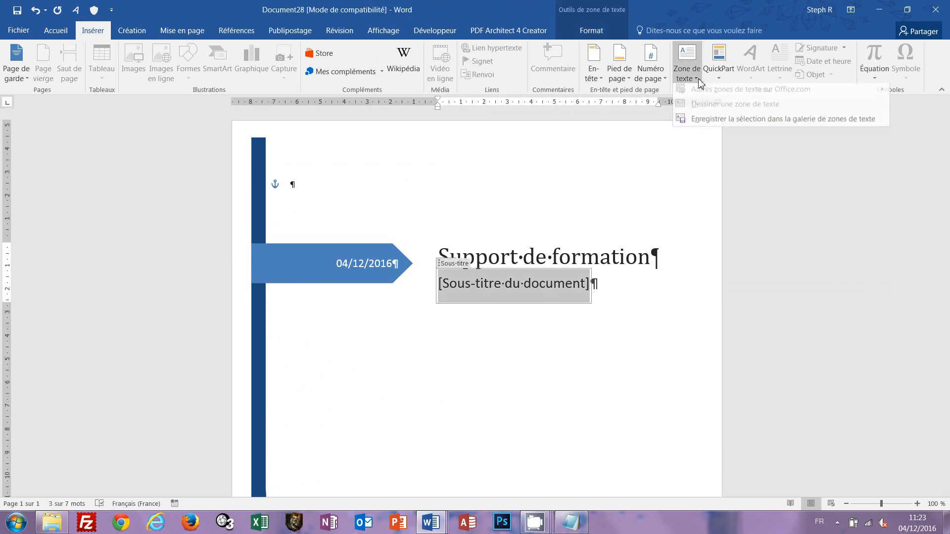
left_click(615, 398)
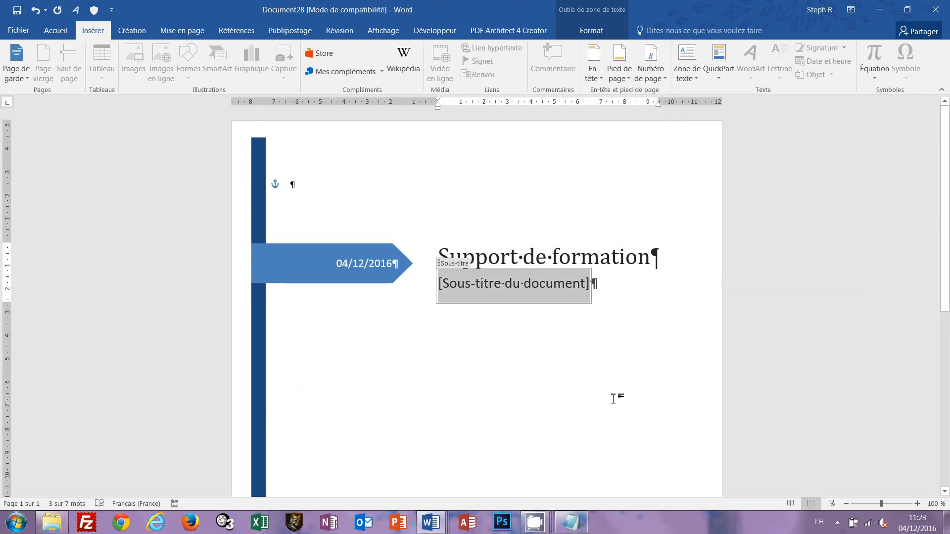
left_click(606, 284)
left_click(697, 78)
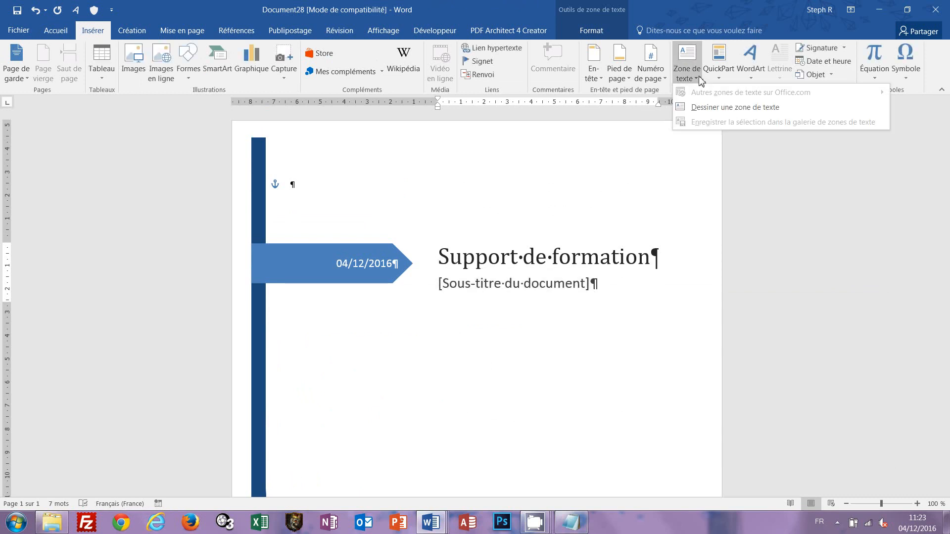
left_click(712, 108)
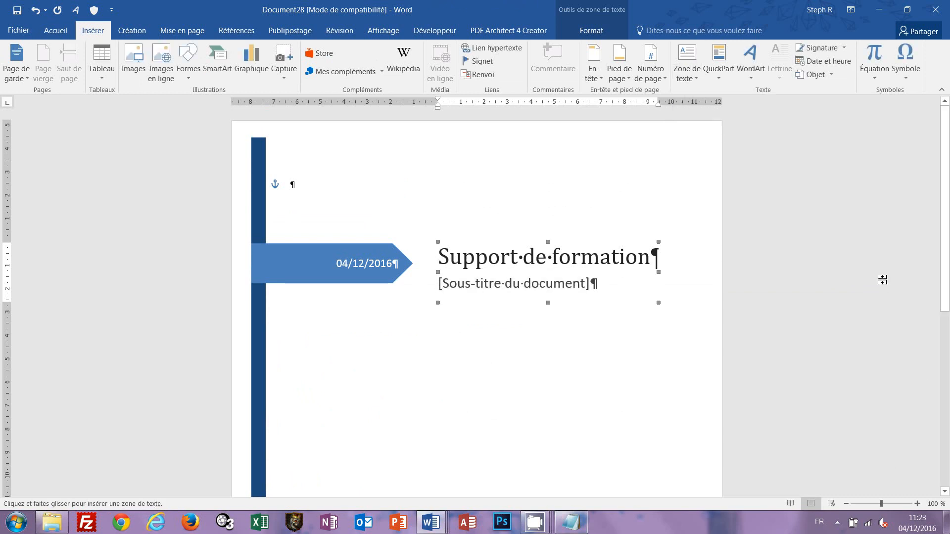
left_click(946, 474)
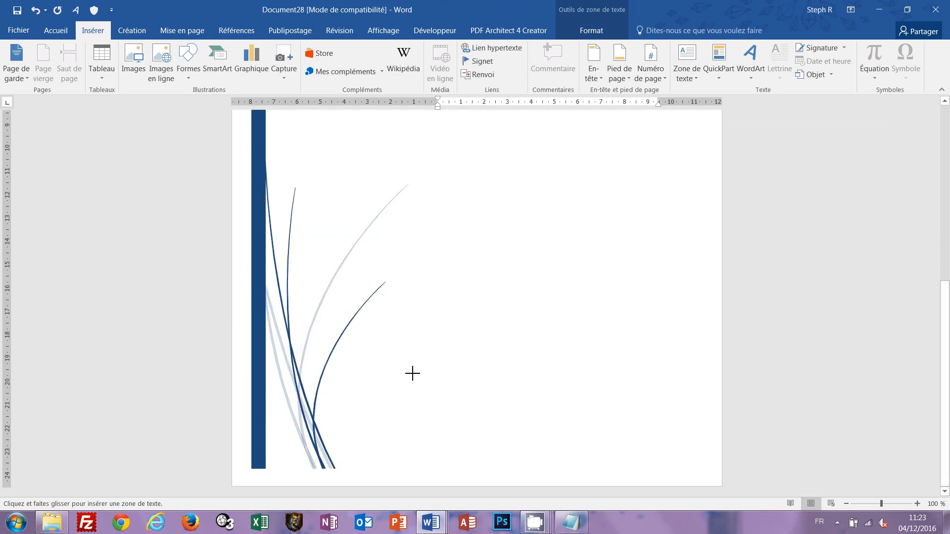
left_click_drag(413, 379, 638, 434)
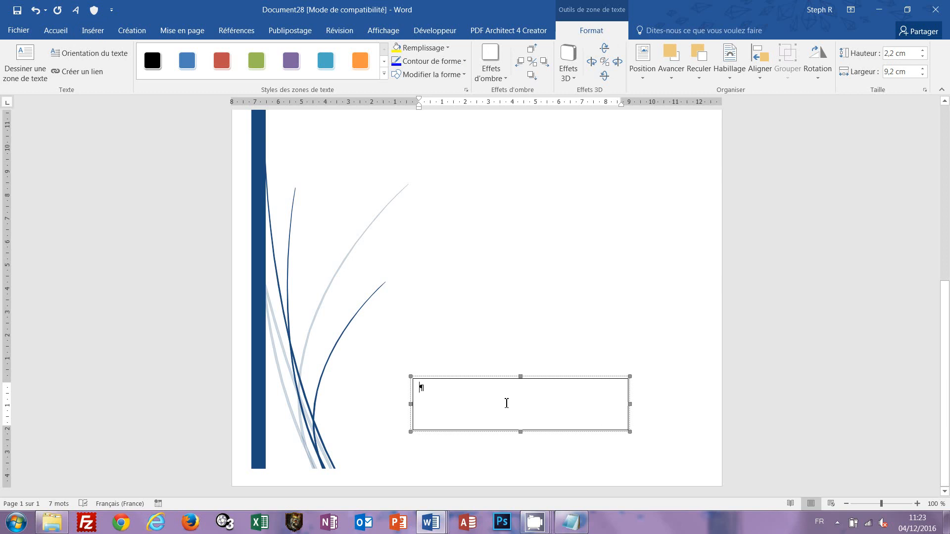
Step: Paste the S Formateur and Bonbache.fr link lines into the new text box and widen it to about 11.72 cm
type("S Formateur : https://www.facebook.com/Sformateur/ Bonbache.fr : http://www.bonbache.fr/")
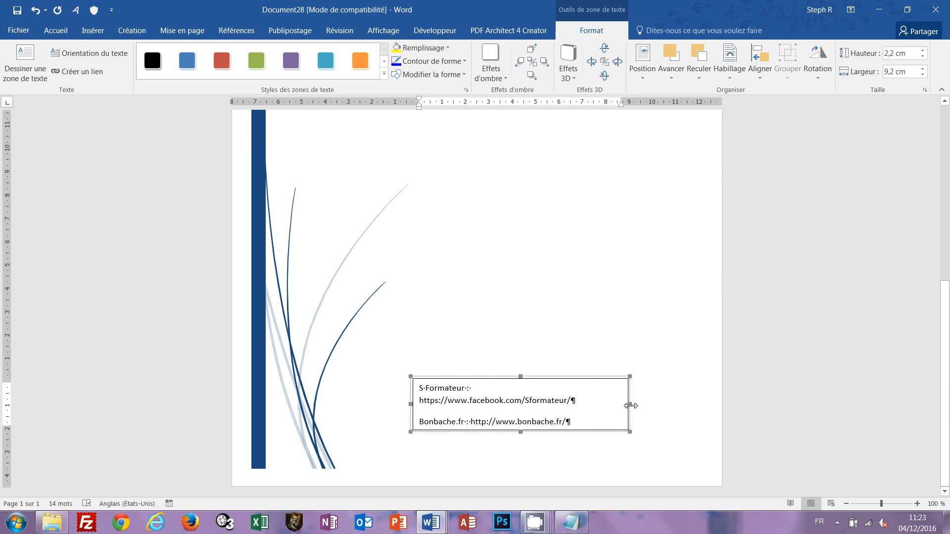
left_click_drag(630, 405, 686, 406)
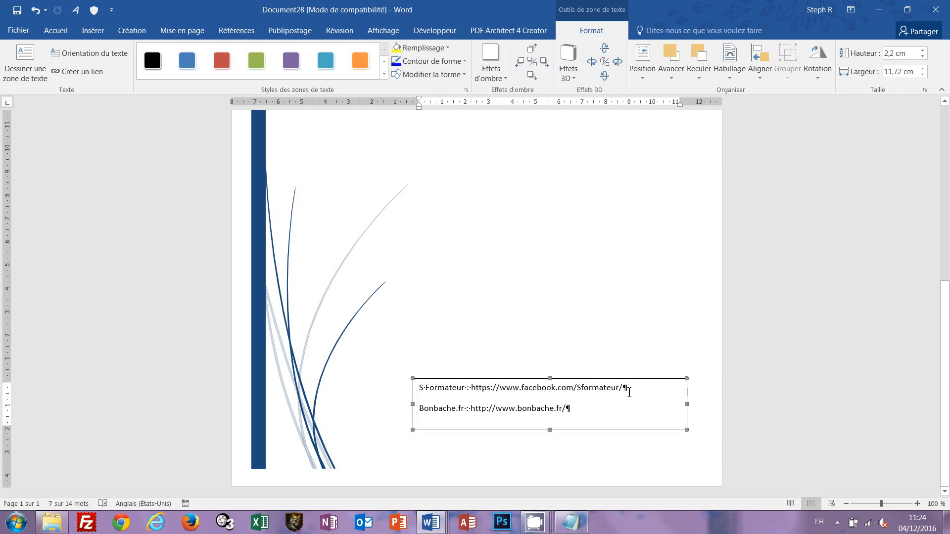
Step: Replace the paragraph break between the S Formateur and Bonbache.fr lines with a manual line break
left_click(628, 392)
key("Delete")
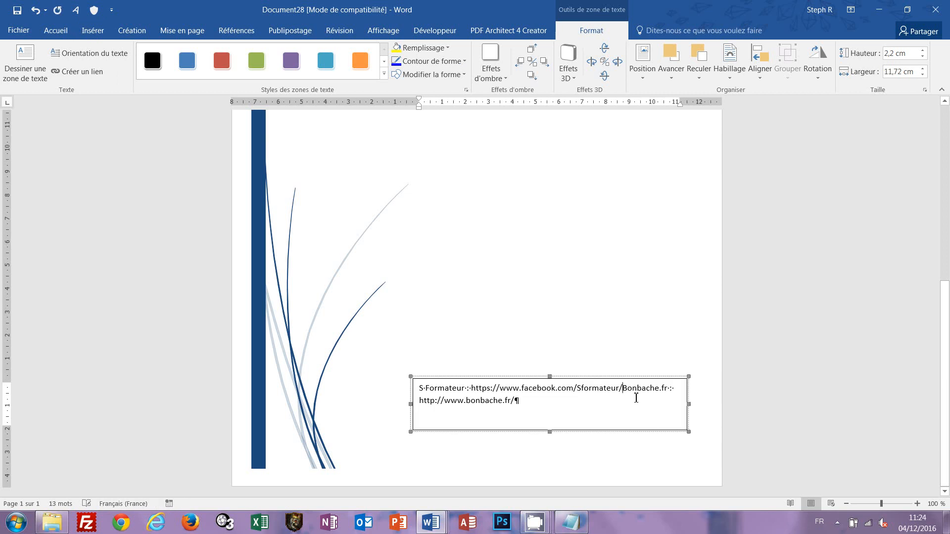
key("shift+Return")
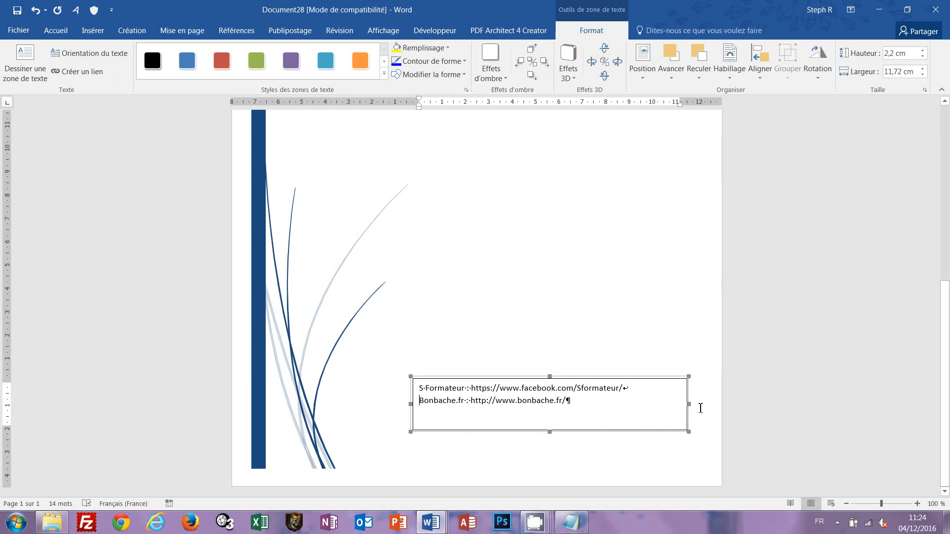
Step: Narrow the links text box to about 11.04 cm and set its outline to Sans contour
left_click_drag(689, 404, 671, 404)
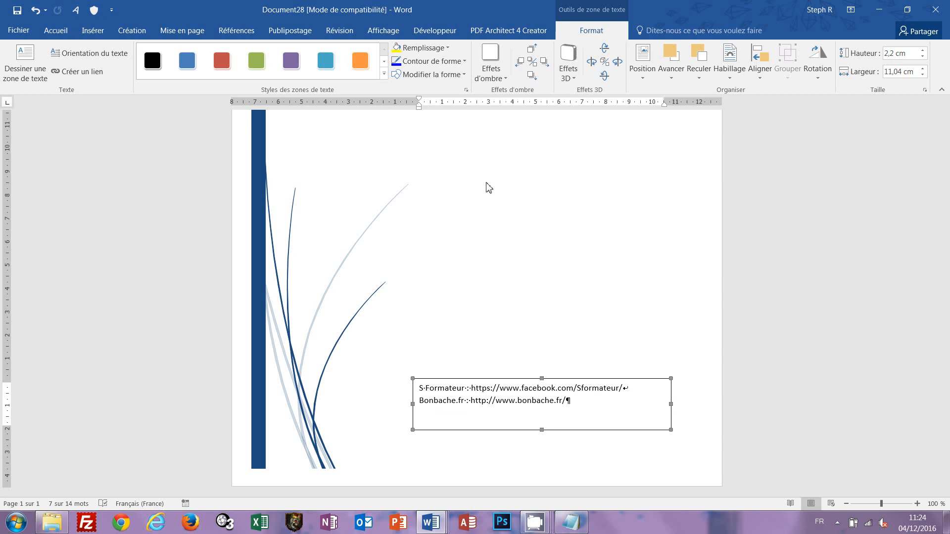
left_click(464, 62)
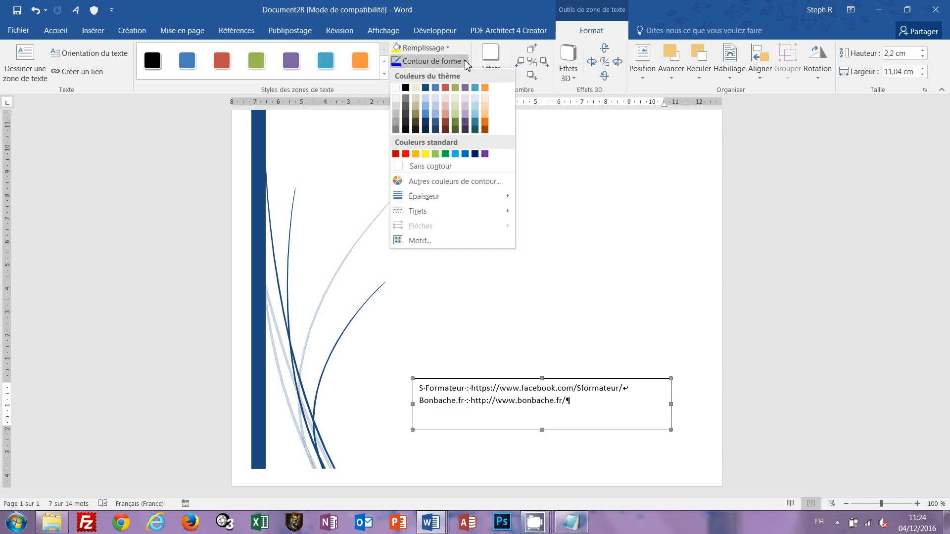
left_click(427, 167)
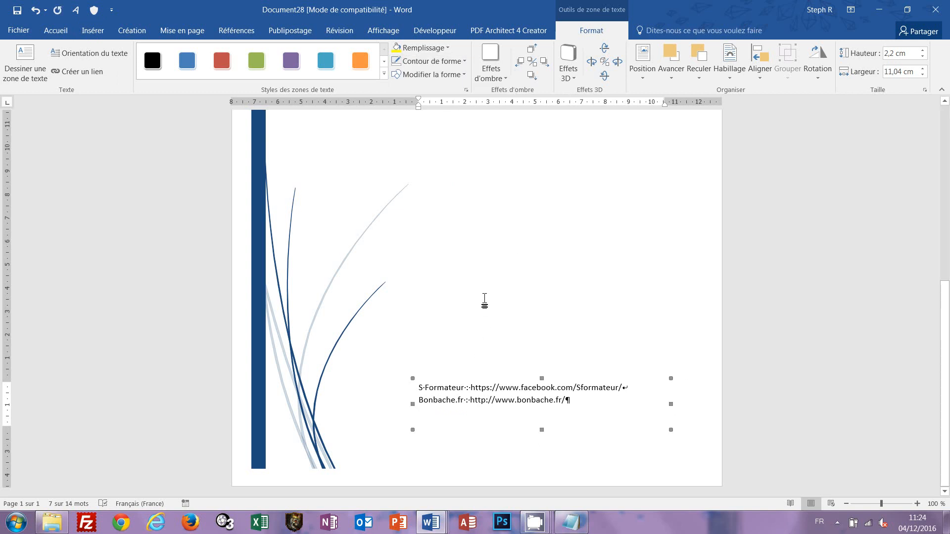
Step: Examine the complete cover page layout in the print preview and in the document
key("ctrl+p")
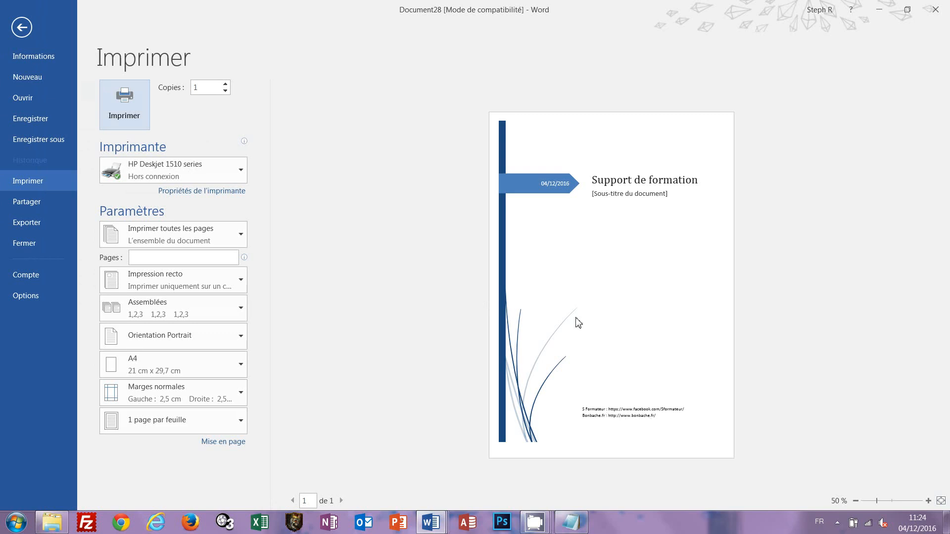
left_click(21, 28)
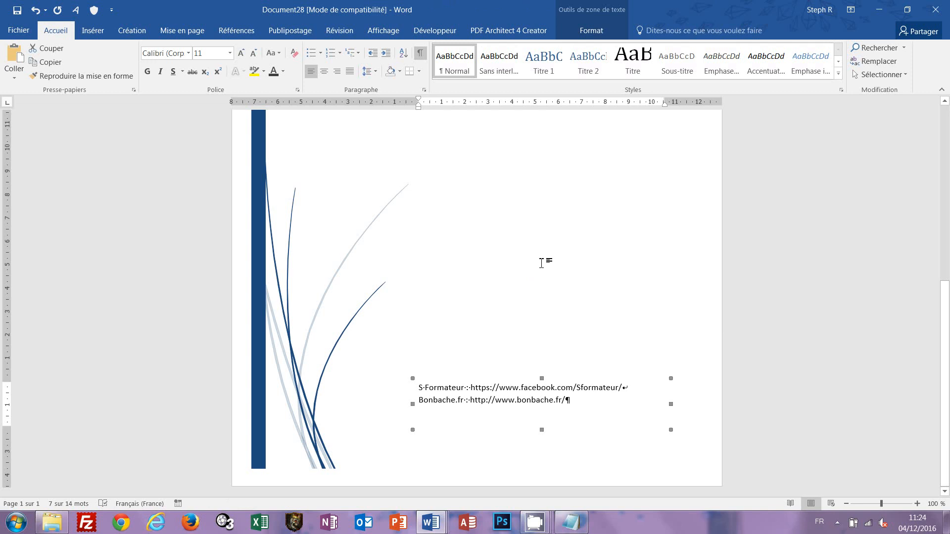
scroll(544, 266, "up", 8)
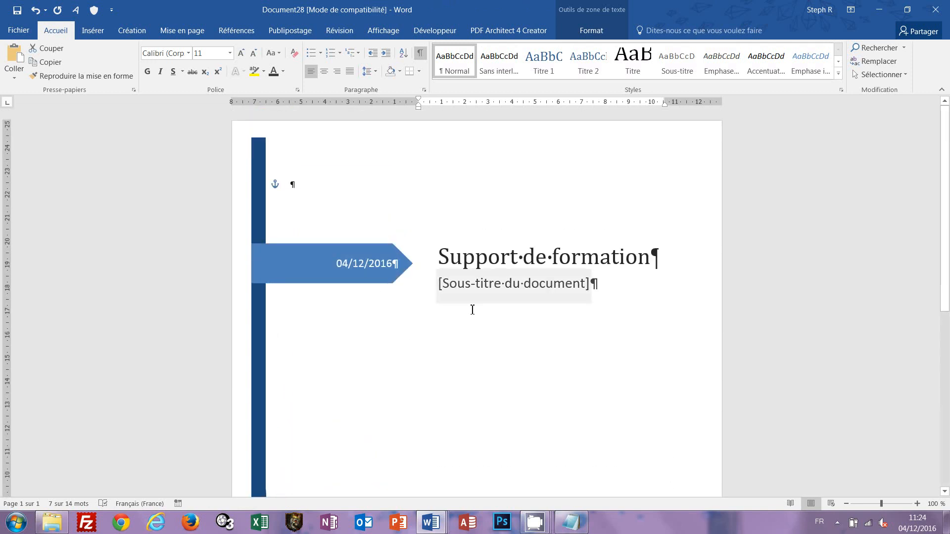
scroll(380, 248, "down", 6)
scroll(384, 251, "down", 4)
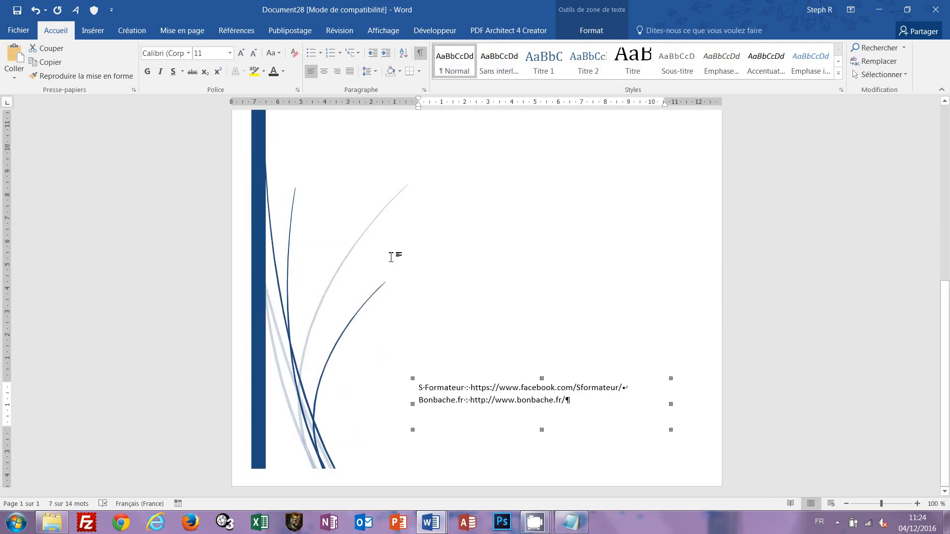
scroll(391, 258, "up", 10)
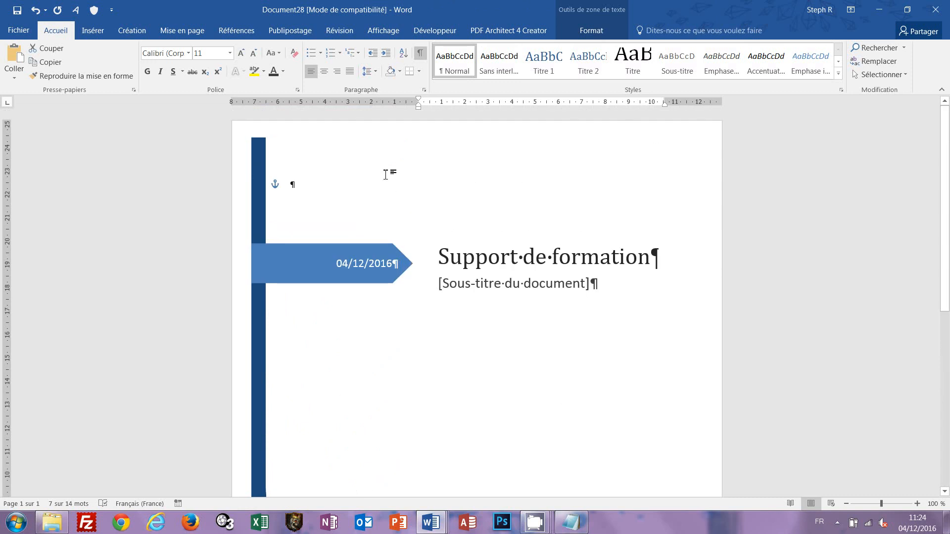
Step: Save the entire page content to the cover page gallery as Support_de_formation in the Général category
left_click(291, 183)
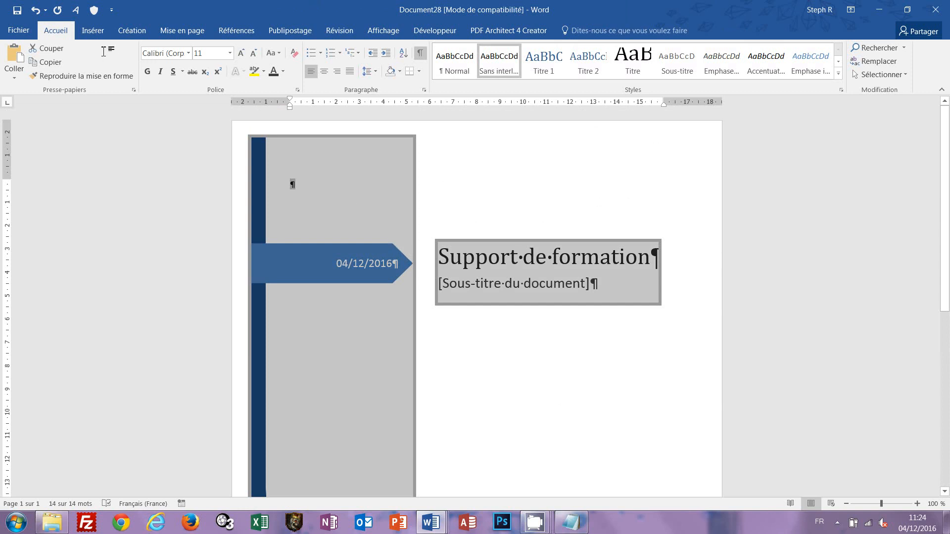
left_click(97, 32)
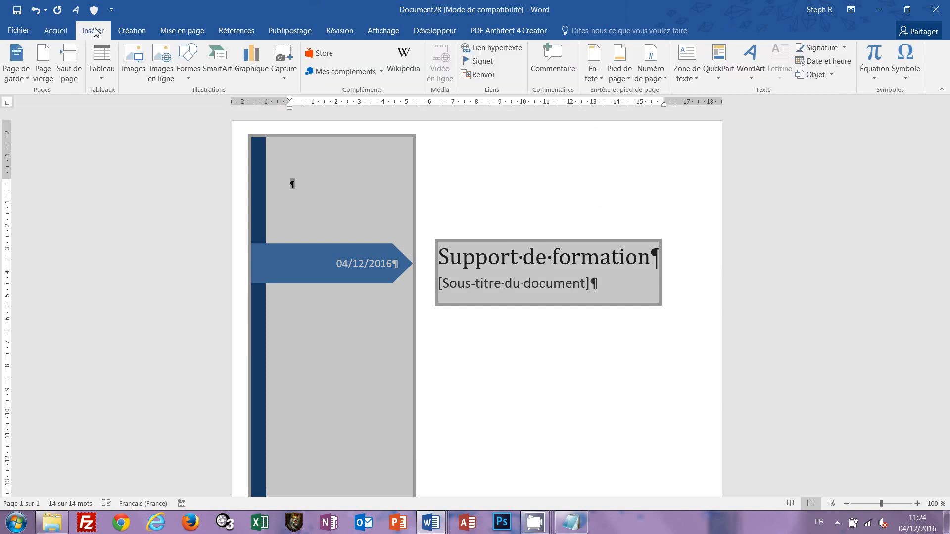
left_click(24, 79)
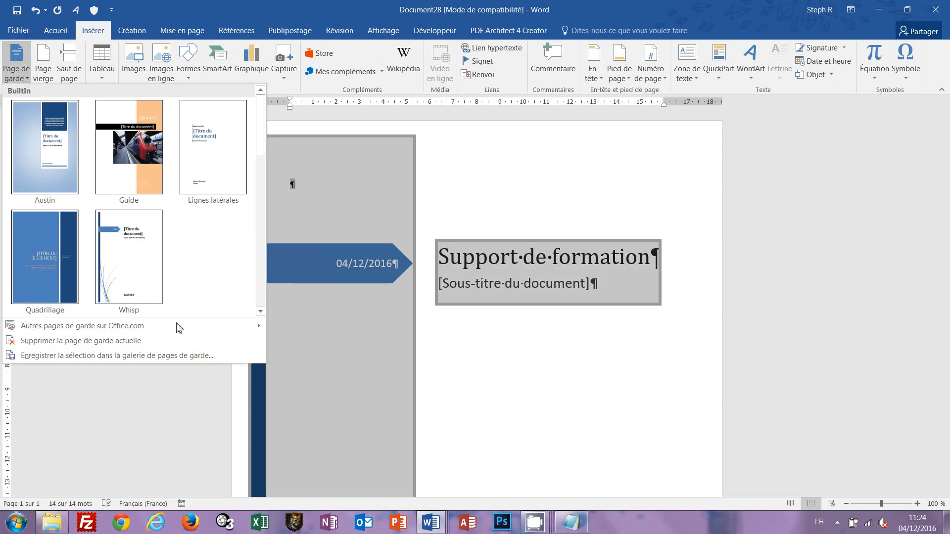
left_click(63, 357)
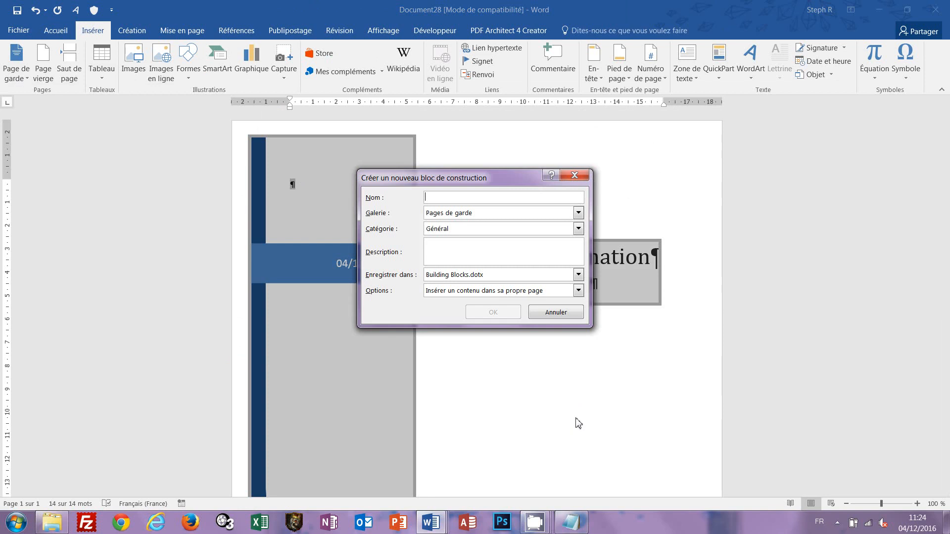
type("Support_de_formation")
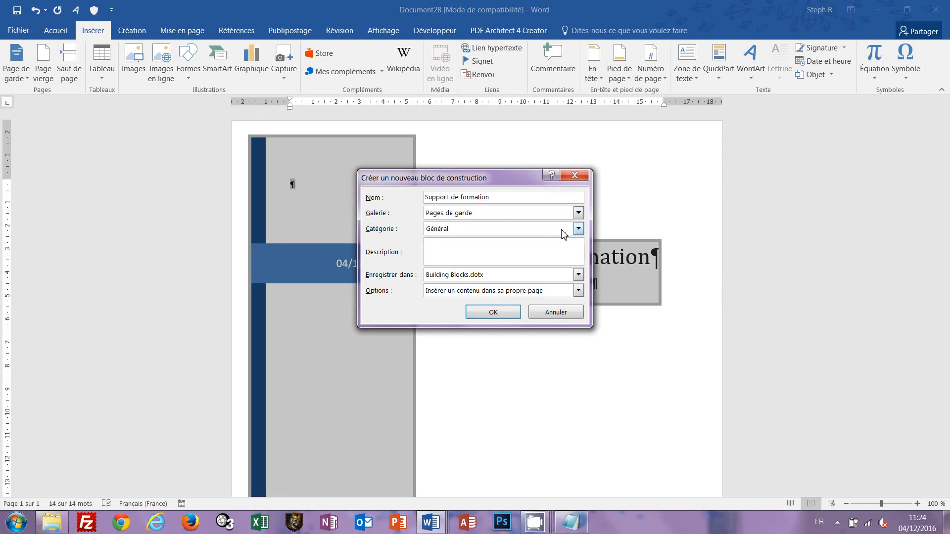
left_click(578, 229)
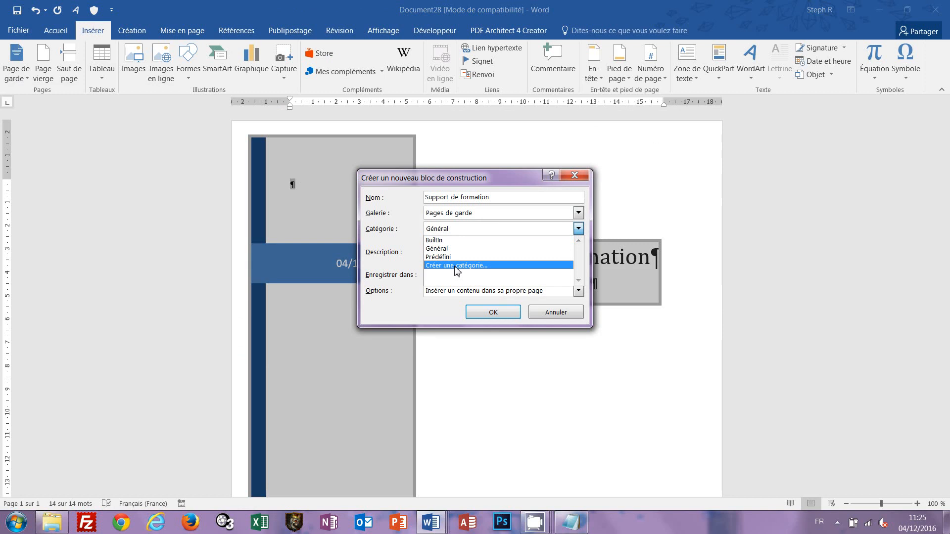
left_click(448, 313)
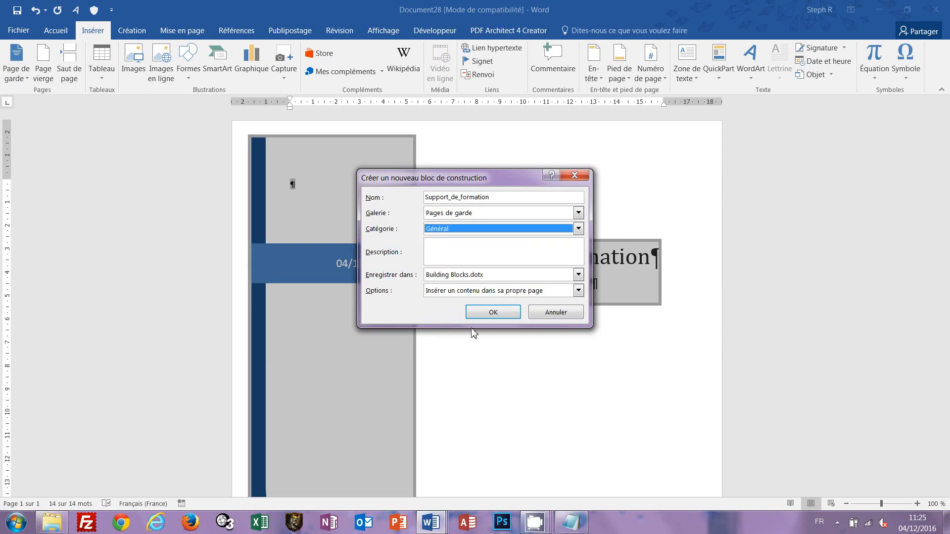
left_click(493, 312)
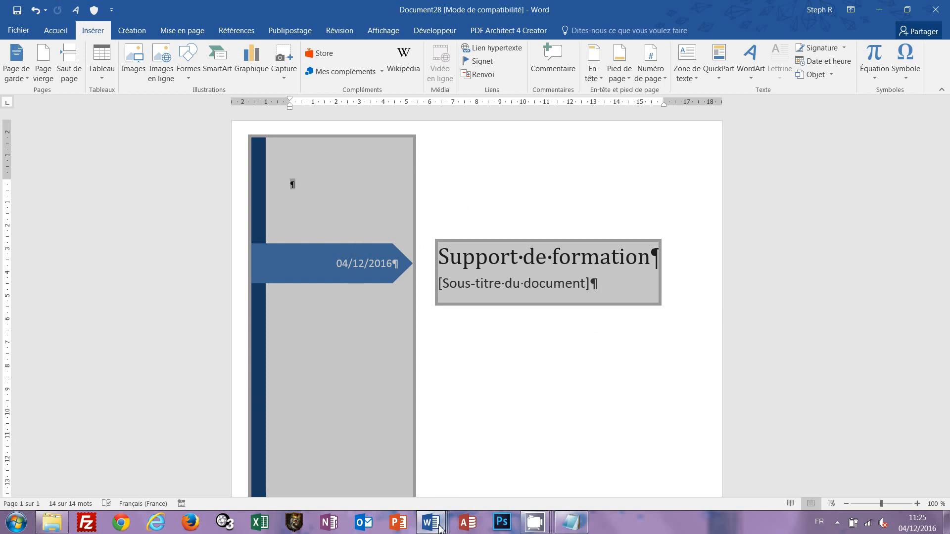
Step: Switch to page-degarde.docx and insert the Support_de_formation cover page from the Général category
mouse_move(440, 527)
left_click(438, 467)
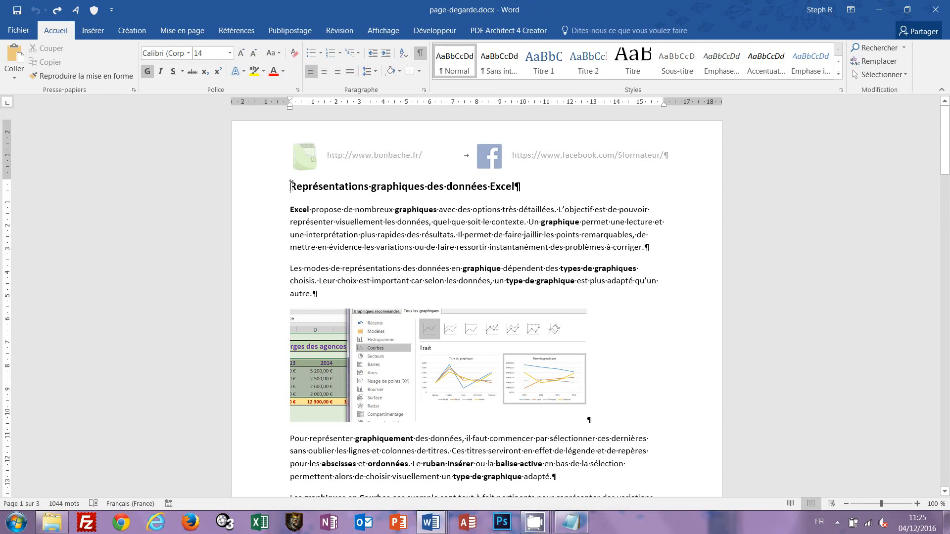
left_click(92, 30)
left_click(20, 72)
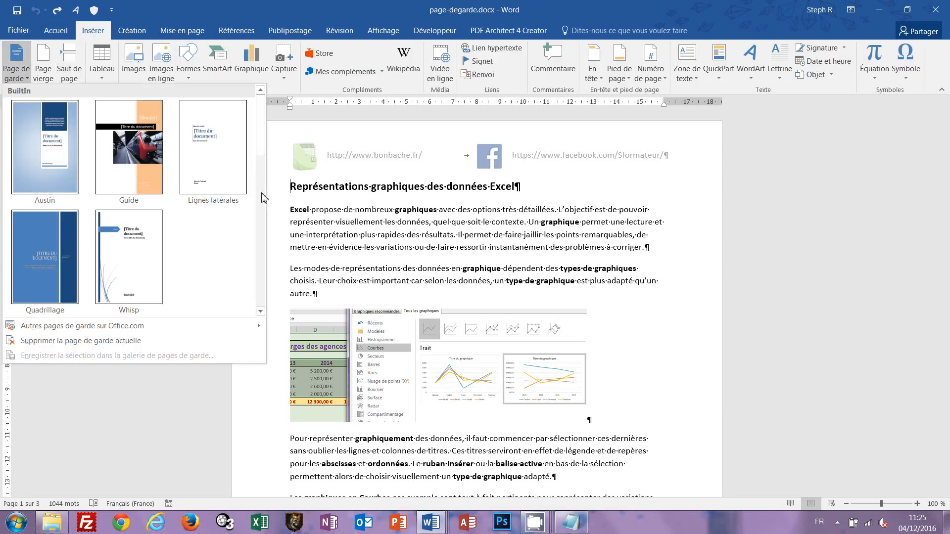
scroll(265, 200, "down", 1)
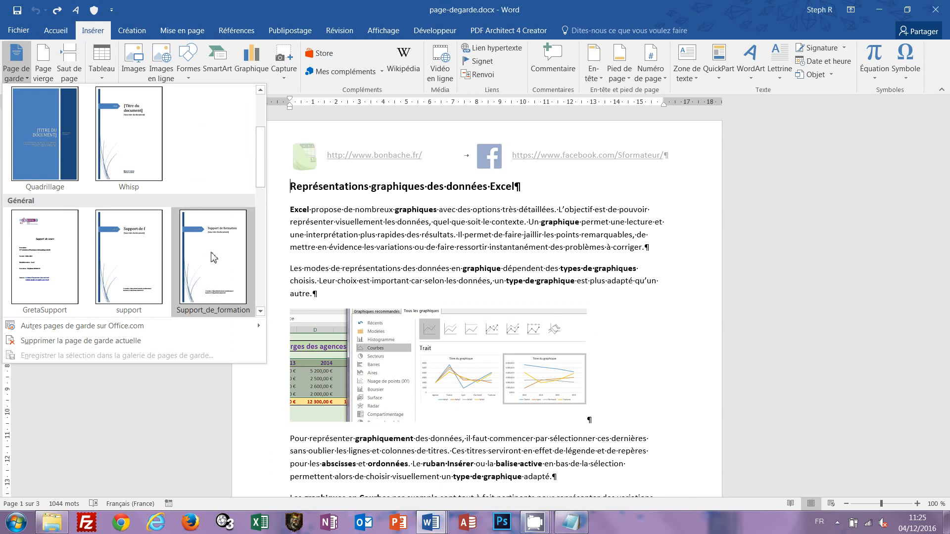
left_click(212, 242)
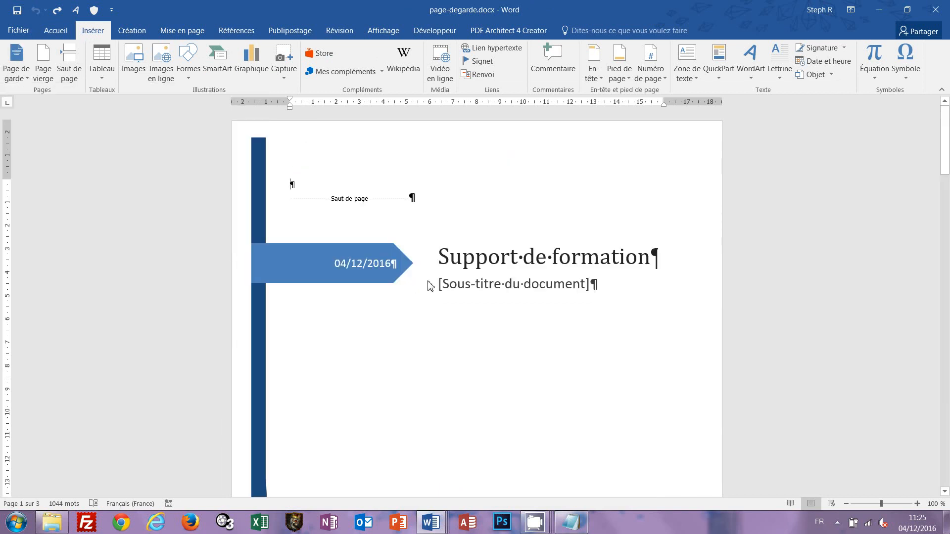
Step: Examine the inserted cover page and the headers, footers and page numbering on the following pages
scroll(432, 282, "down", 5)
scroll(431, 281, "down", 10)
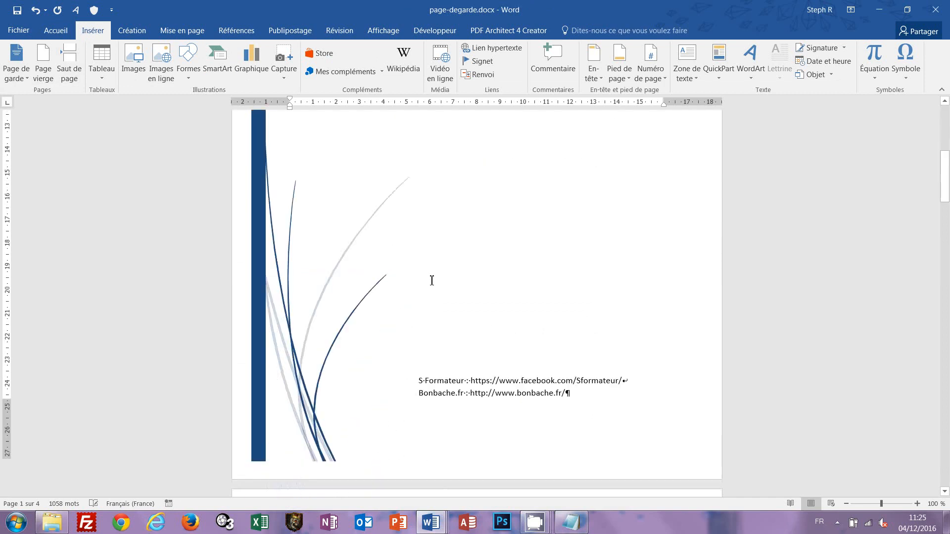
scroll(433, 281, "down", 12)
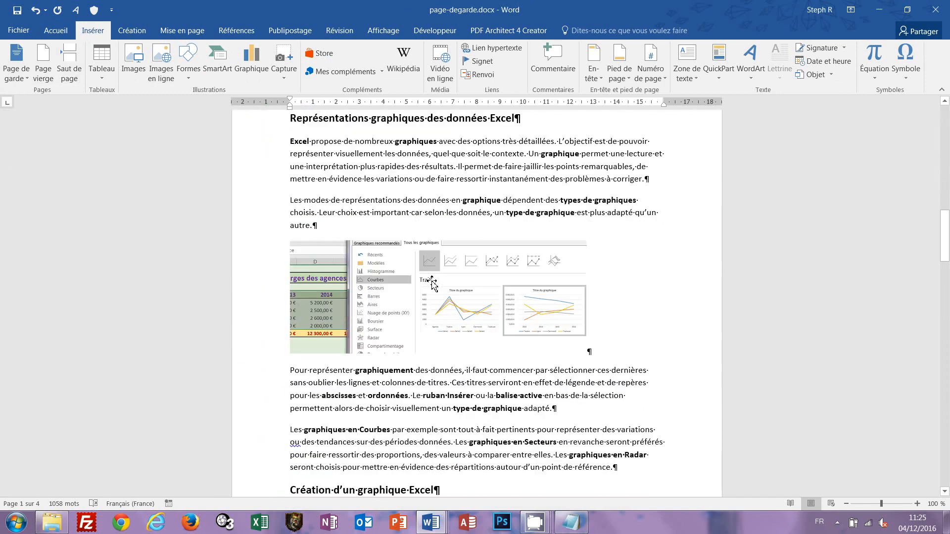
scroll(433, 281, "down", 10)
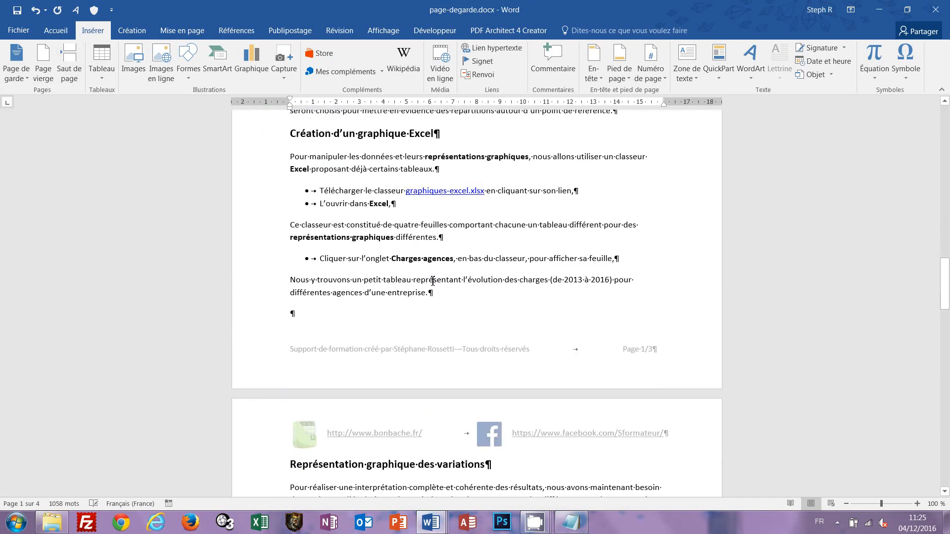
scroll(946, 121, "up", 18)
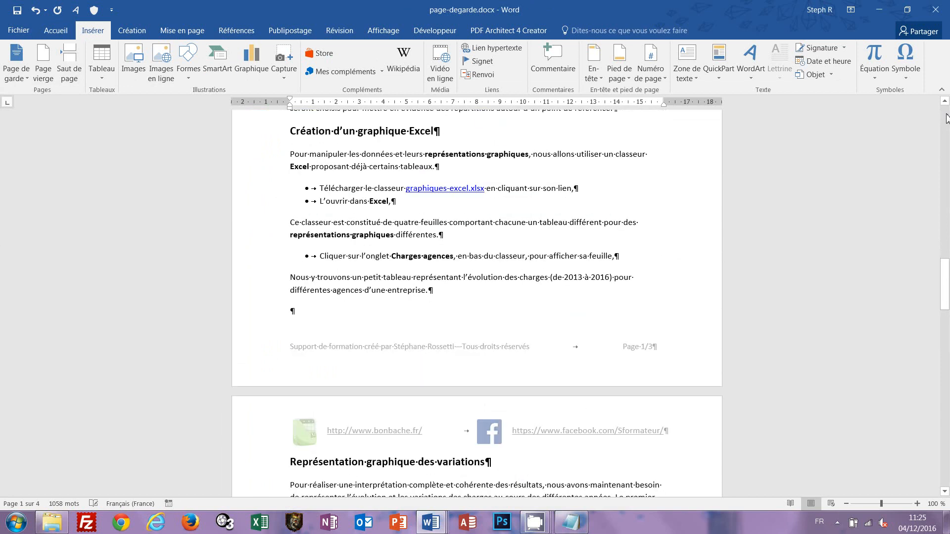
scroll(946, 119, "up", 8)
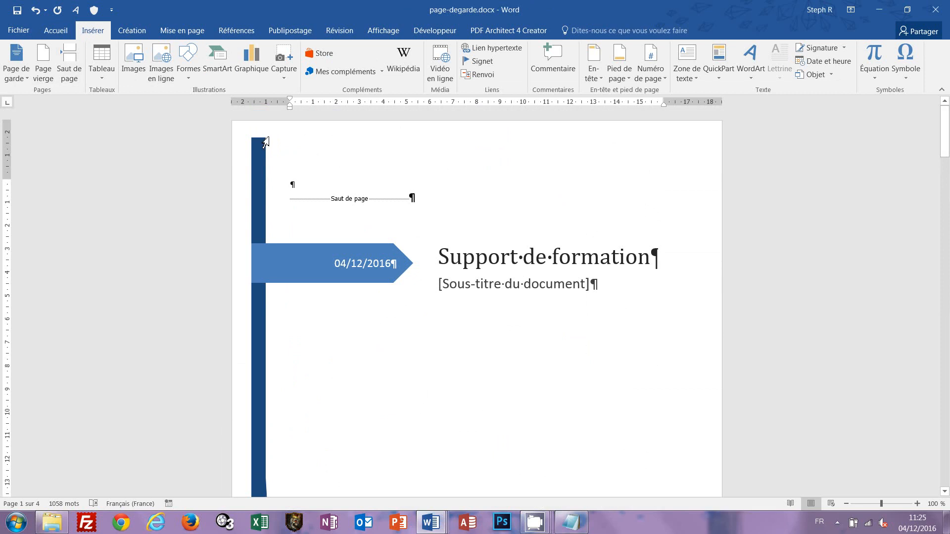
scroll(669, 209, "down", 15)
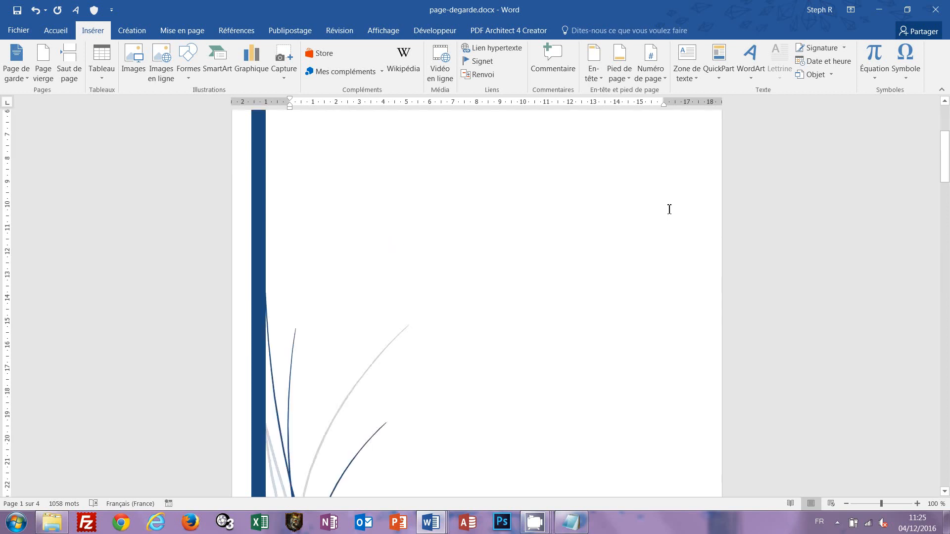
scroll(669, 210, "down", 12)
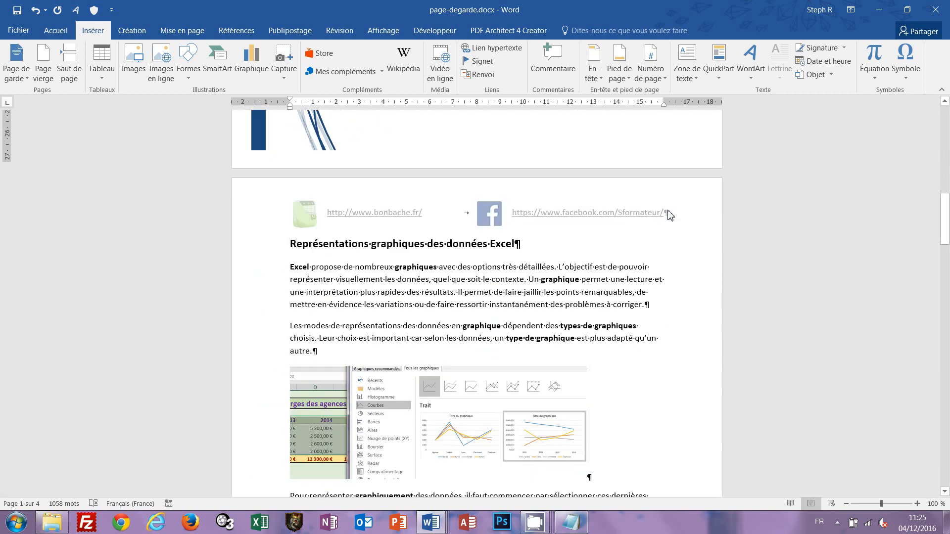
scroll(544, 262, "down", 10)
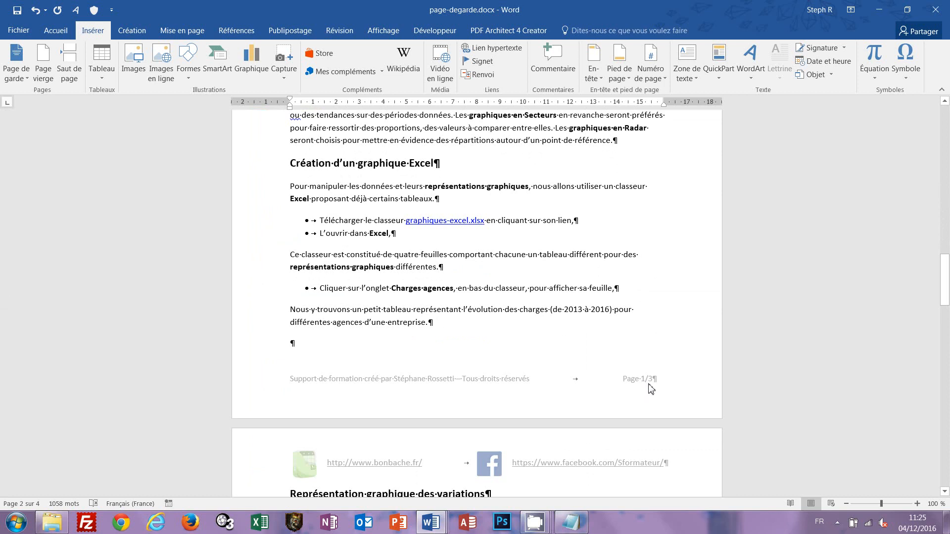
left_click(947, 439)
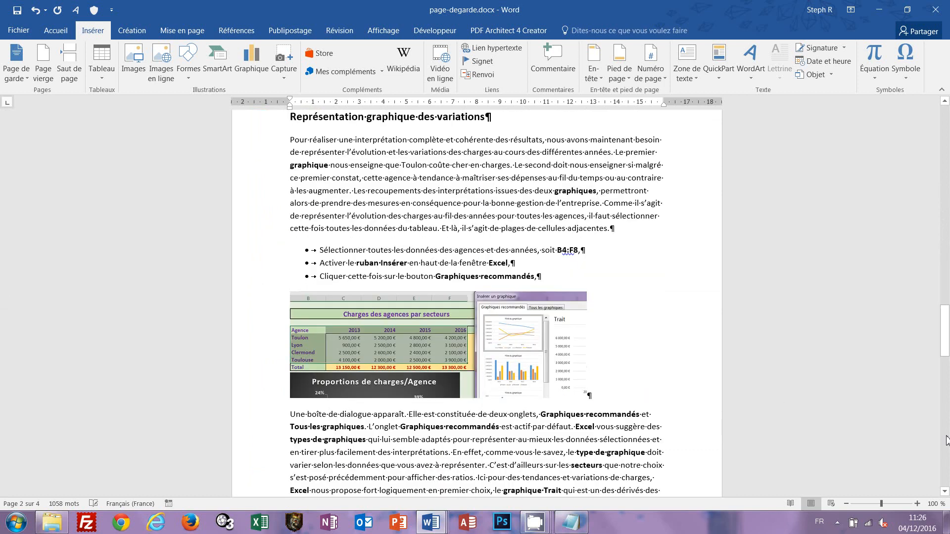
scroll(946, 444, "down", 8)
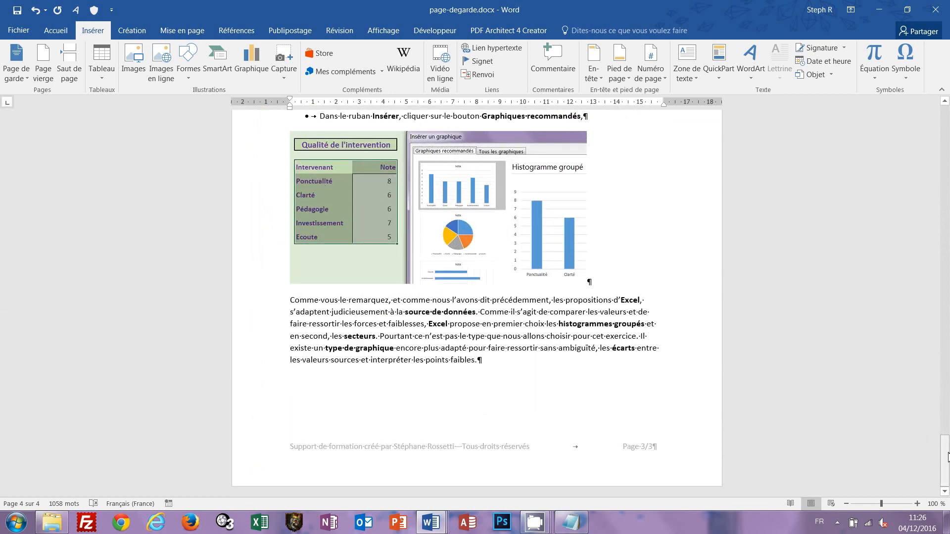
left_click_drag(946, 456, 947, 130)
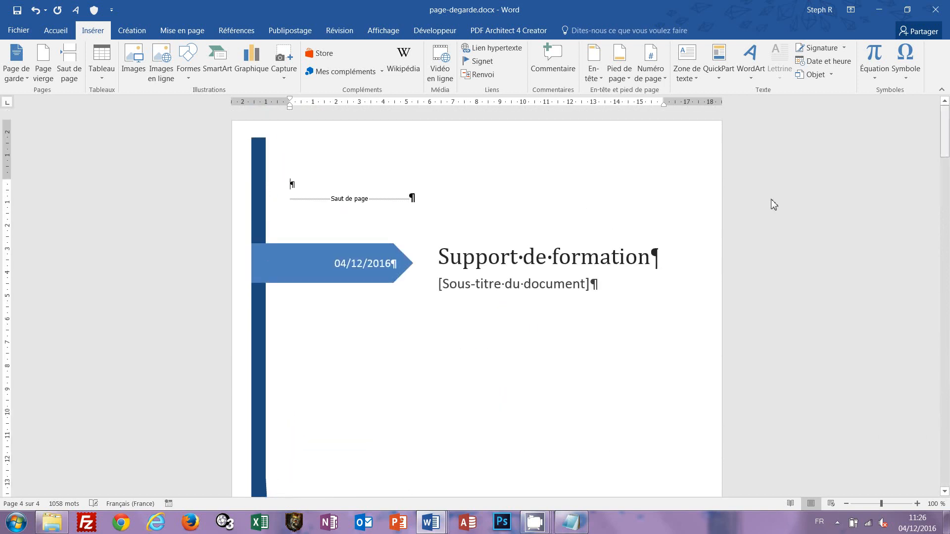
Step: Fill in the cover page's subtitle with "Les graphiques dans Excel"
left_click(453, 289)
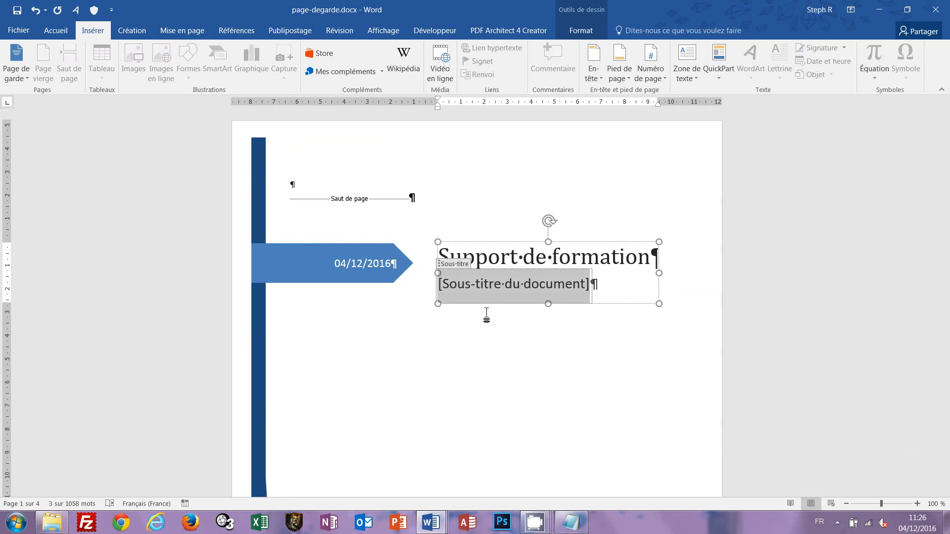
type("Les ")
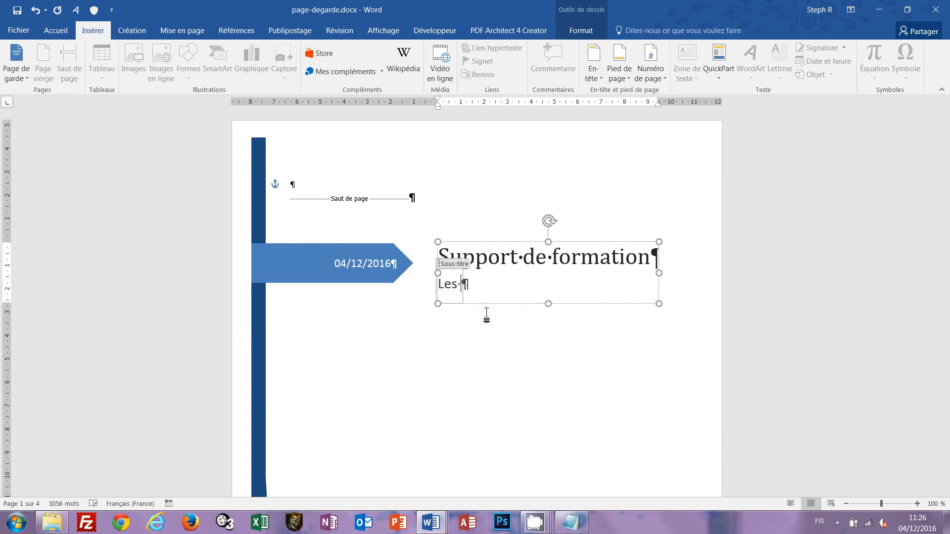
type("graphiques ")
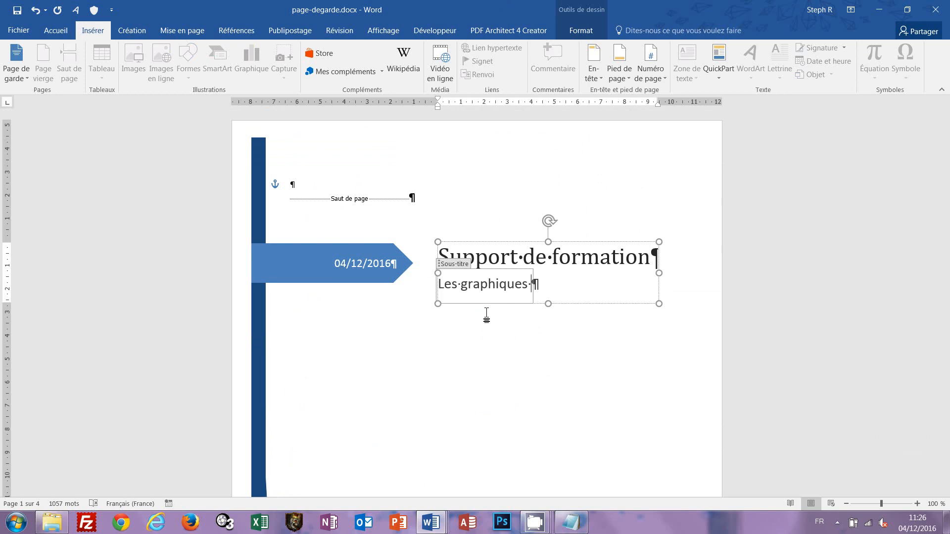
type("dans Exce")
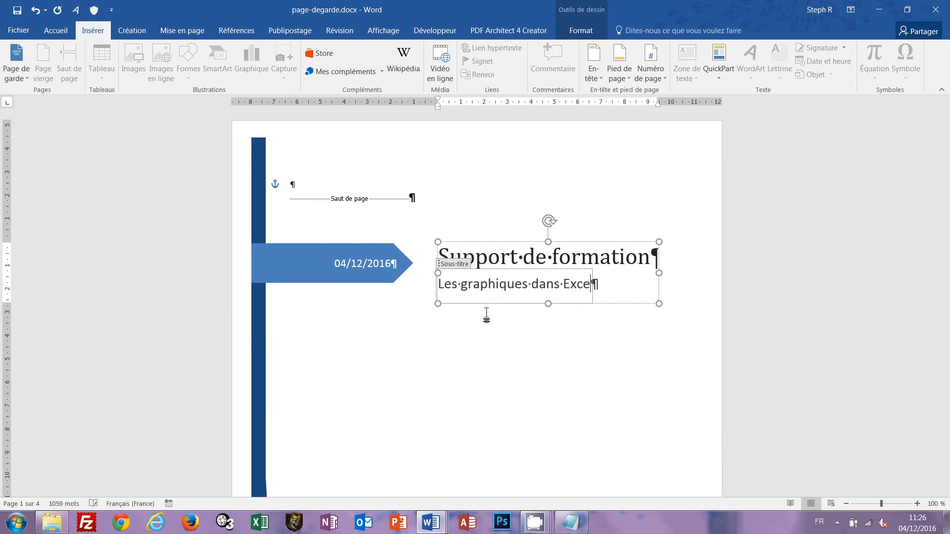
type("l")
left_click(435, 381)
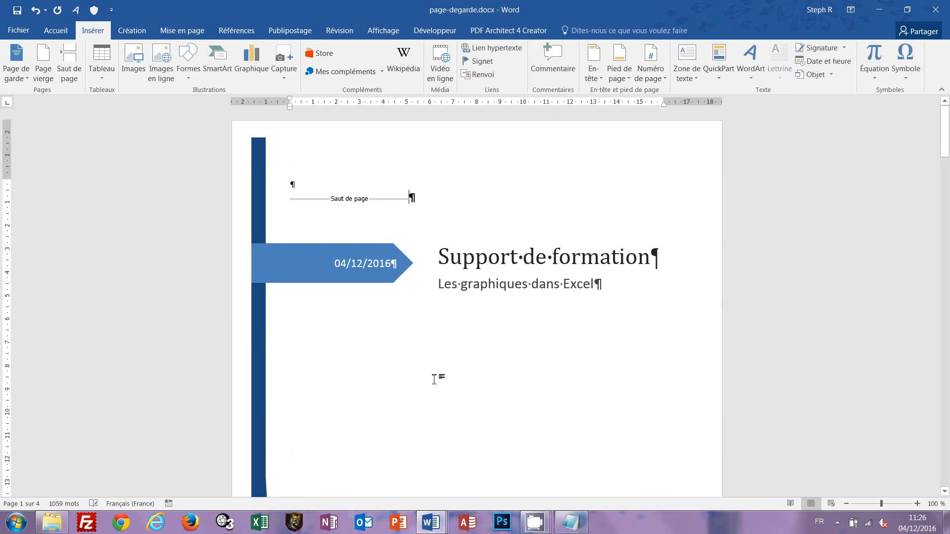
scroll(463, 322, "down", 2)
scroll(463, 322, "down", 15)
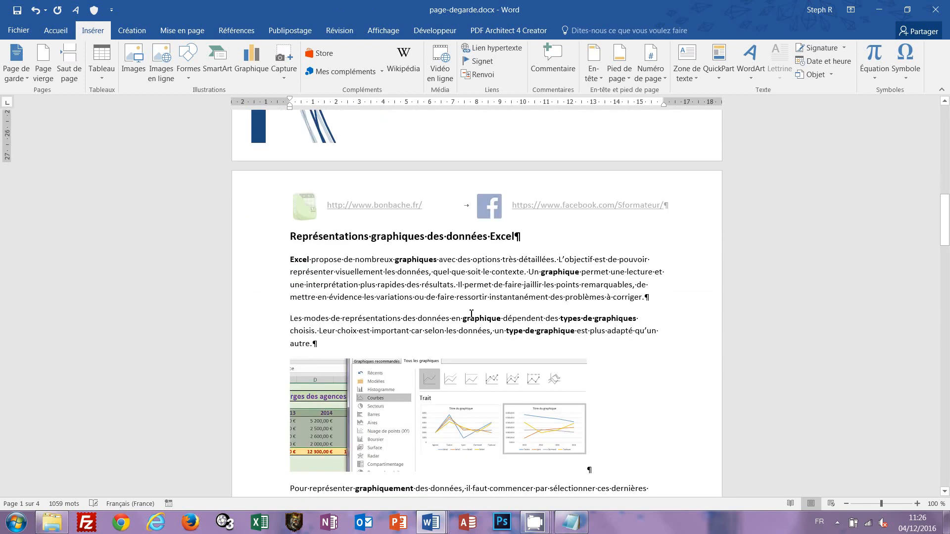
scroll(470, 315, "up", 15)
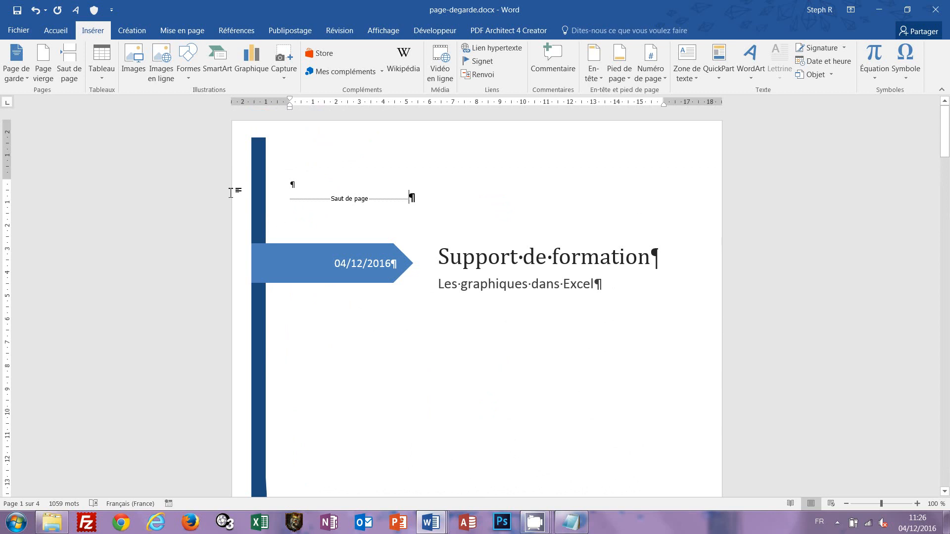
Step: Delete the saved cover page named support from the Général category using the building blocks organizer, and check the cover page gallery
left_click(23, 76)
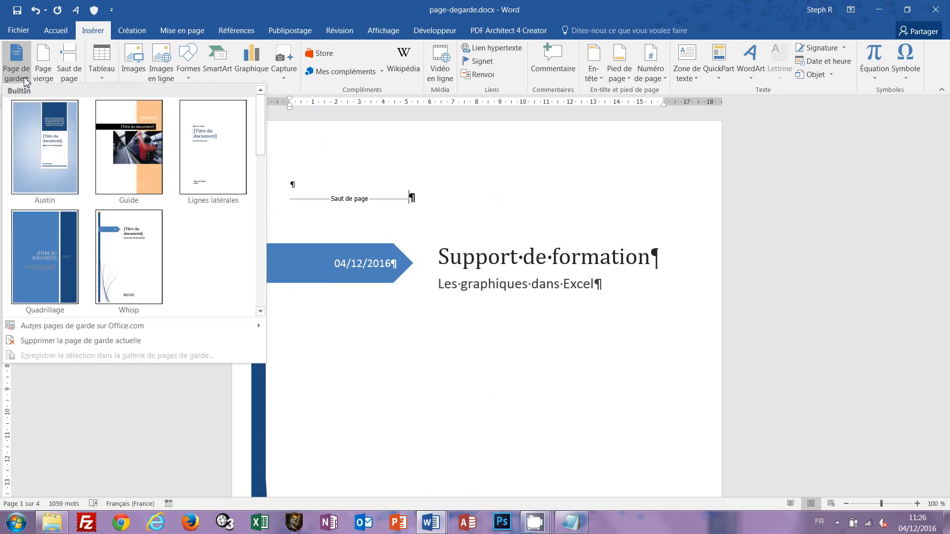
scroll(264, 248, "down", 1)
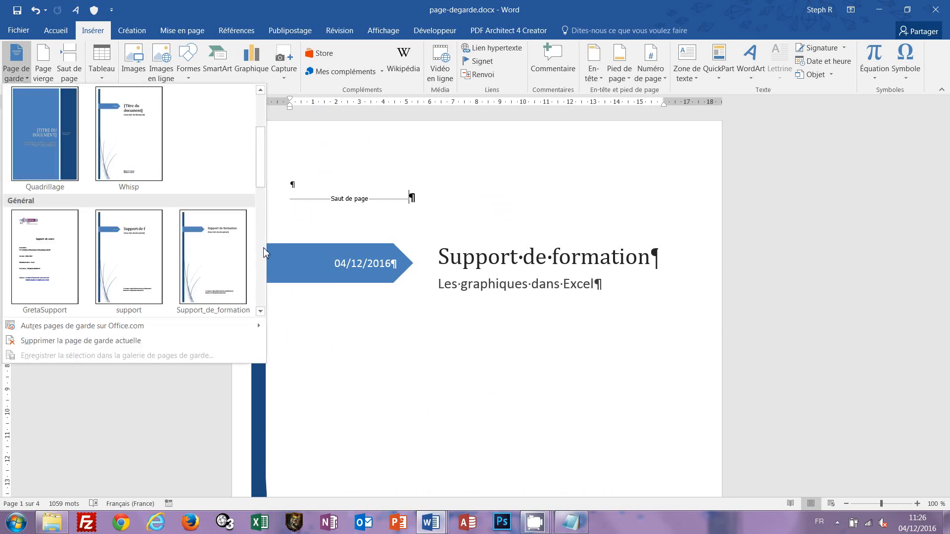
left_click_drag(261, 175, 262, 184)
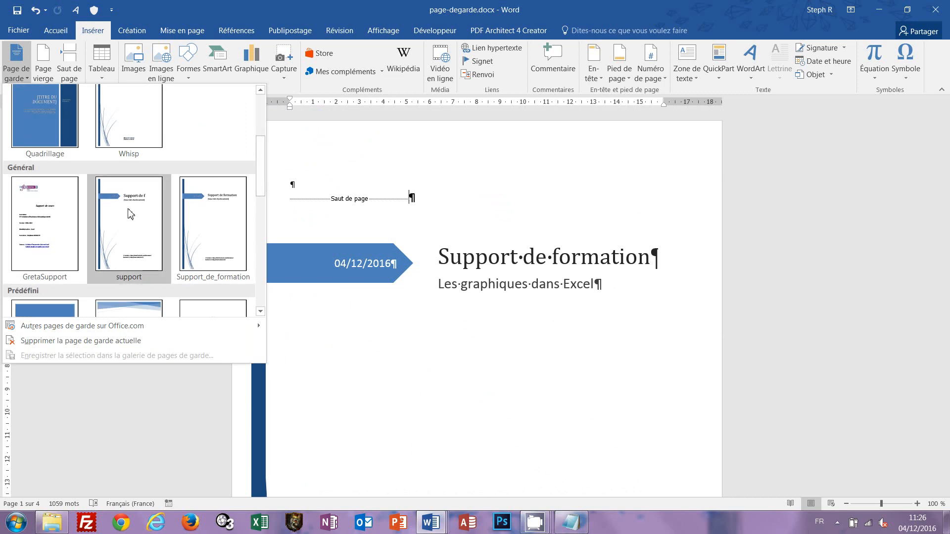
right_click(129, 213)
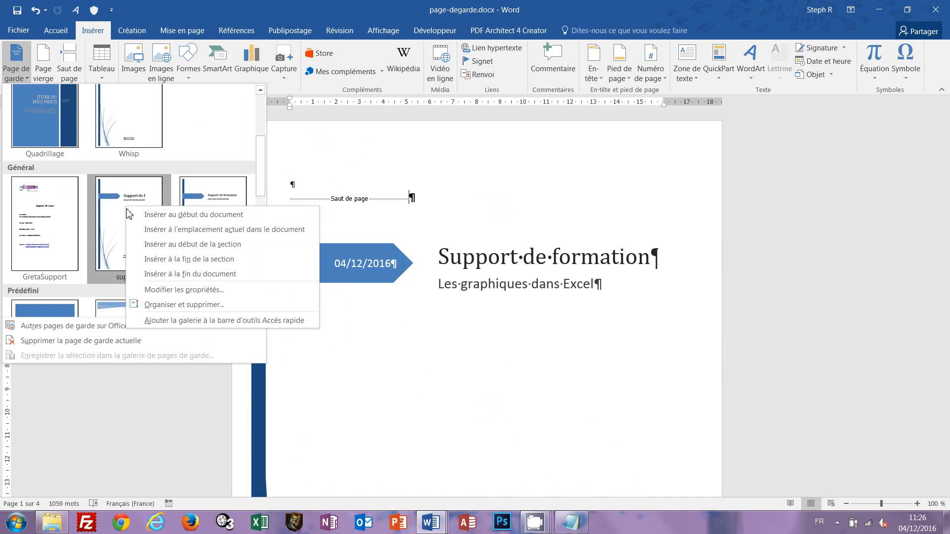
left_click(197, 310)
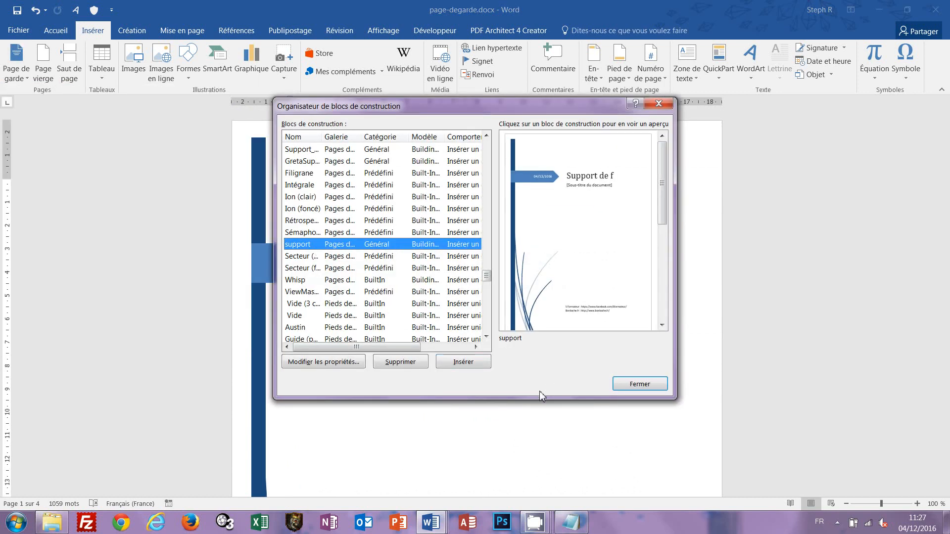
left_click(400, 362)
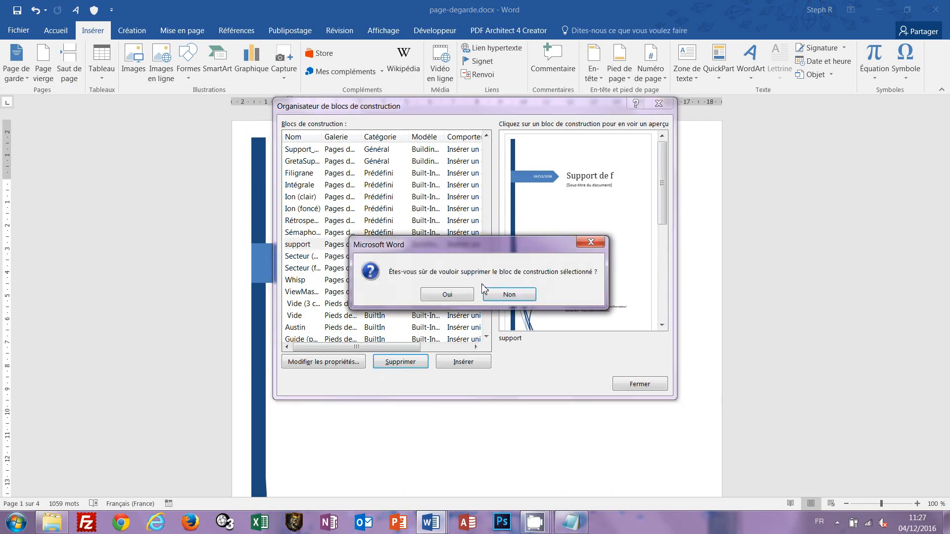
left_click(452, 297)
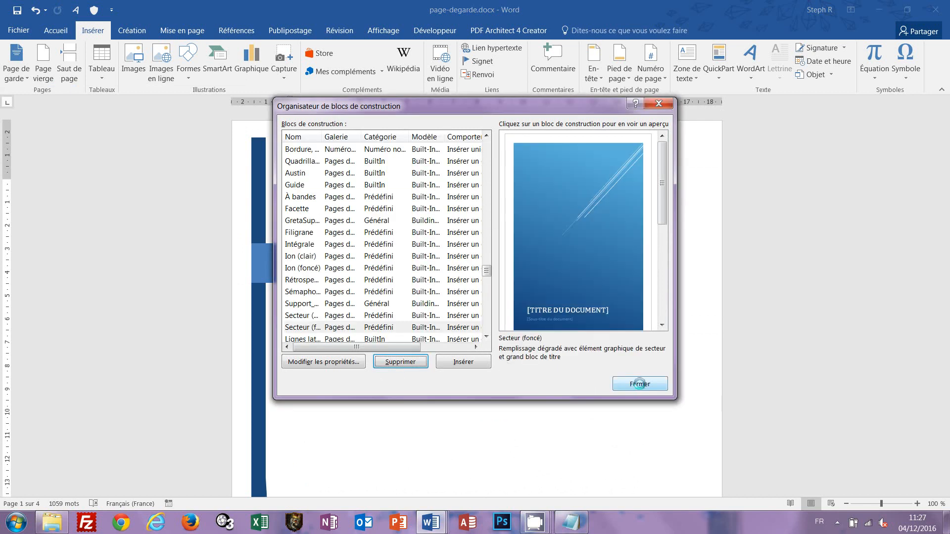
left_click(639, 384)
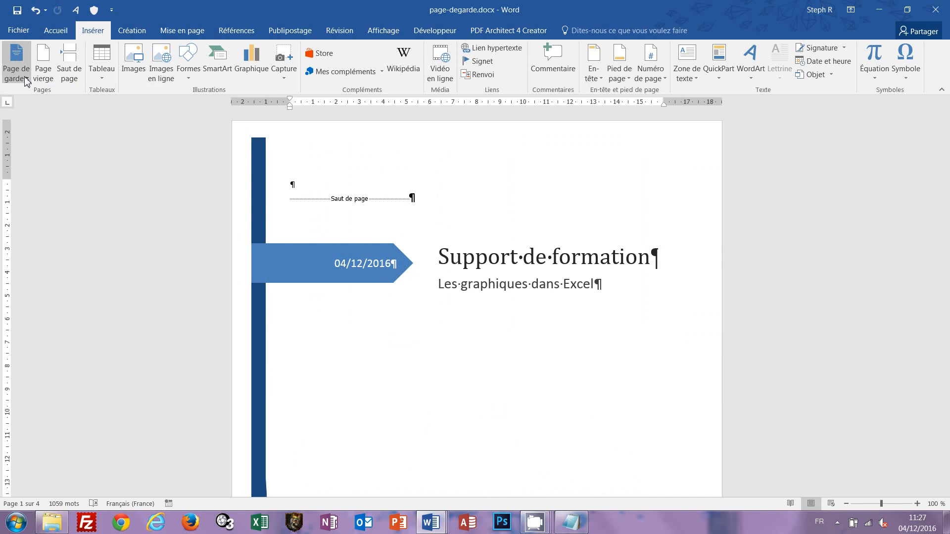
left_click(26, 79)
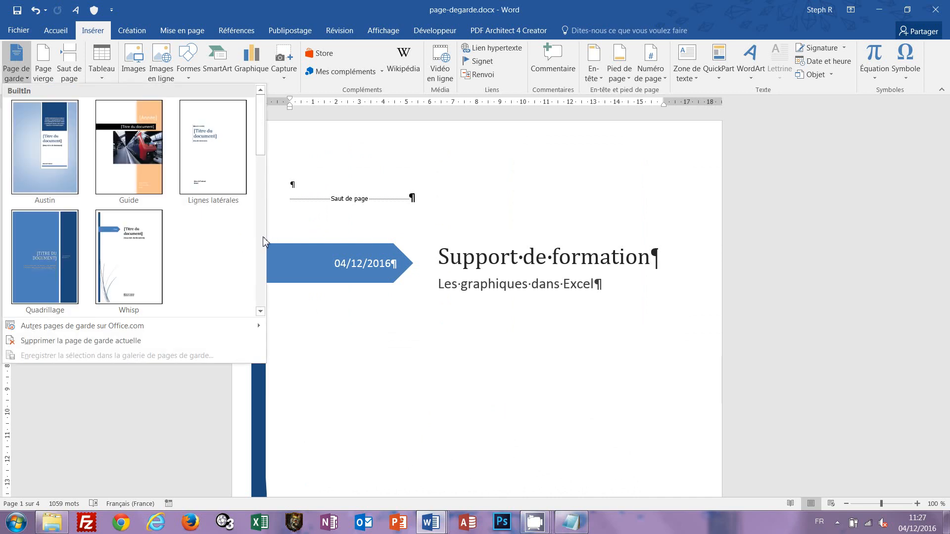
scroll(262, 240, "down", 3)
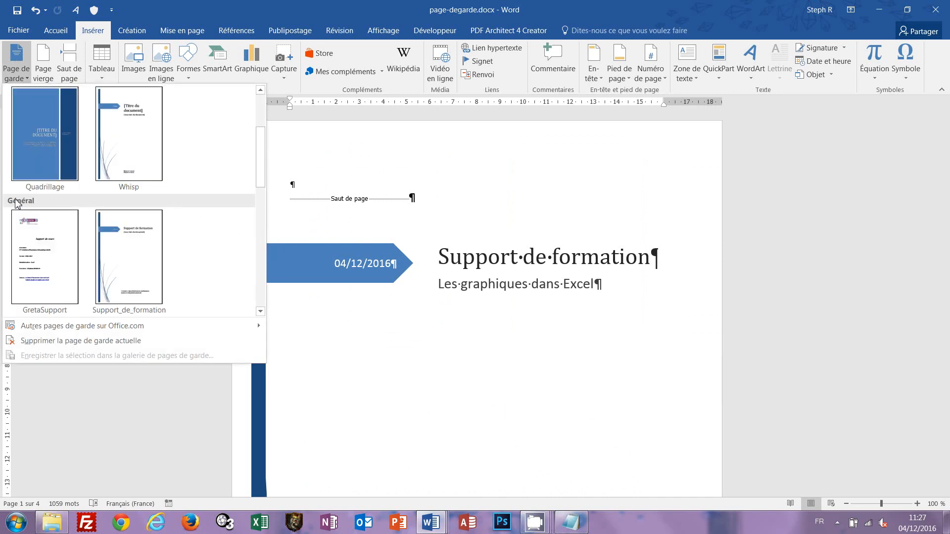
left_click(492, 213)
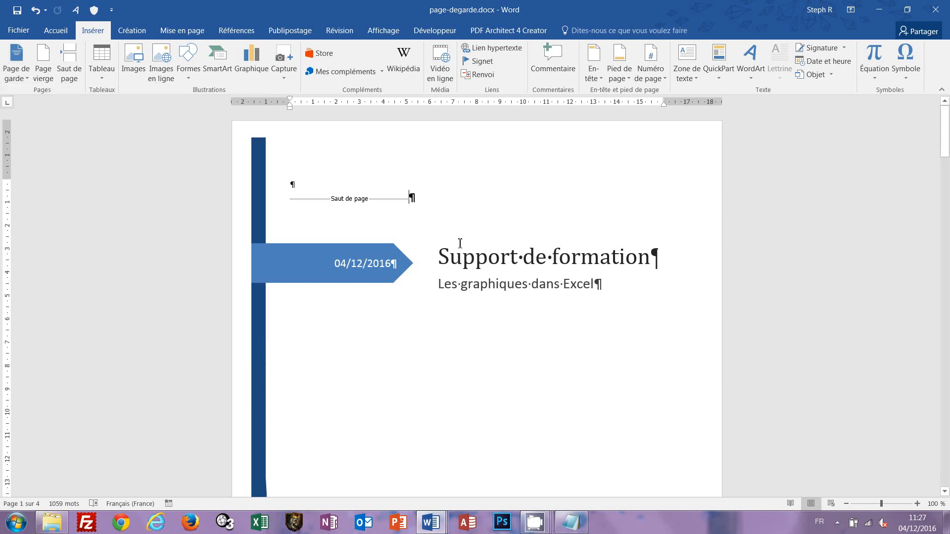